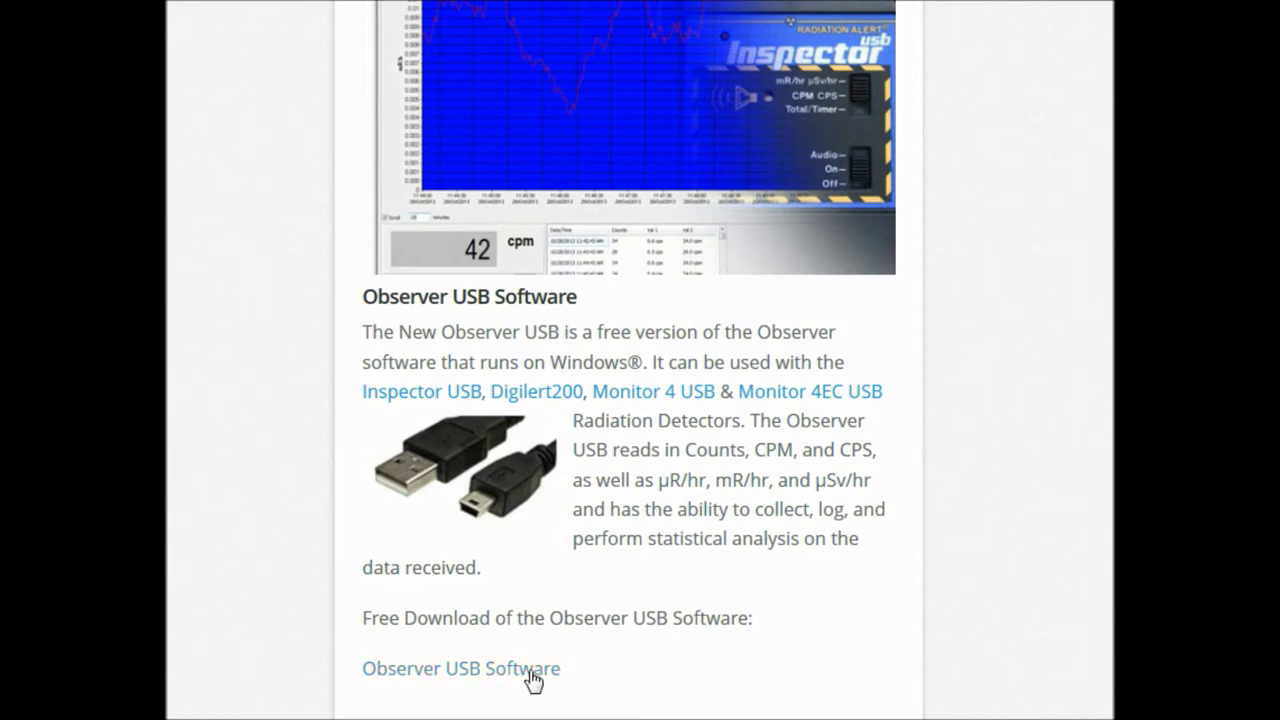
- Download Observer_USB_Software_v1.1.10.exe from the SE International page and open the installer
click(395, 676)
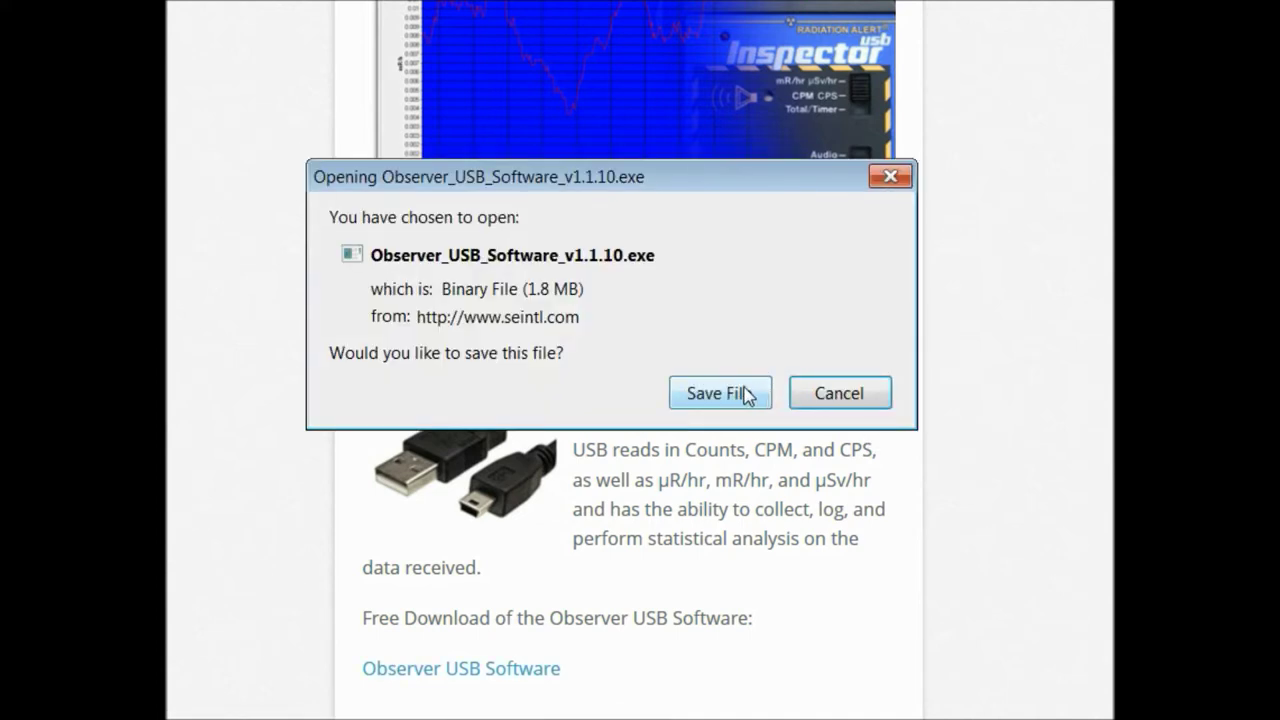
click(746, 394)
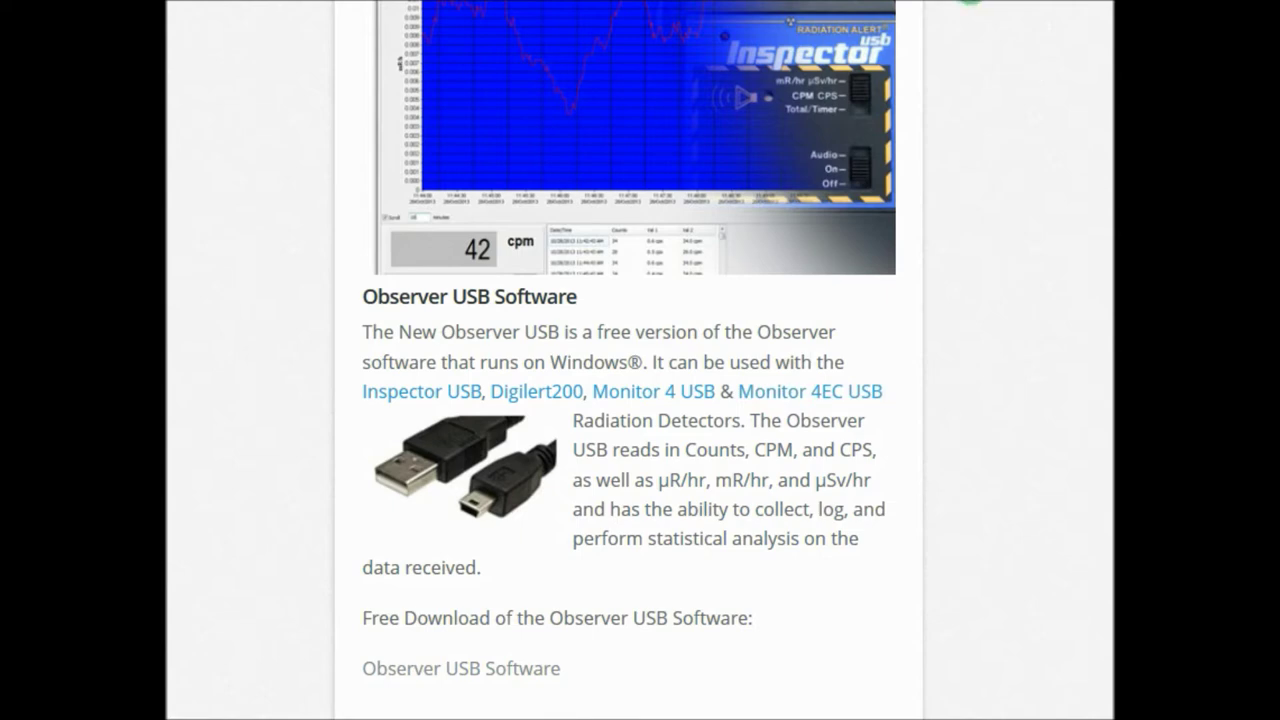
click(690, 40)
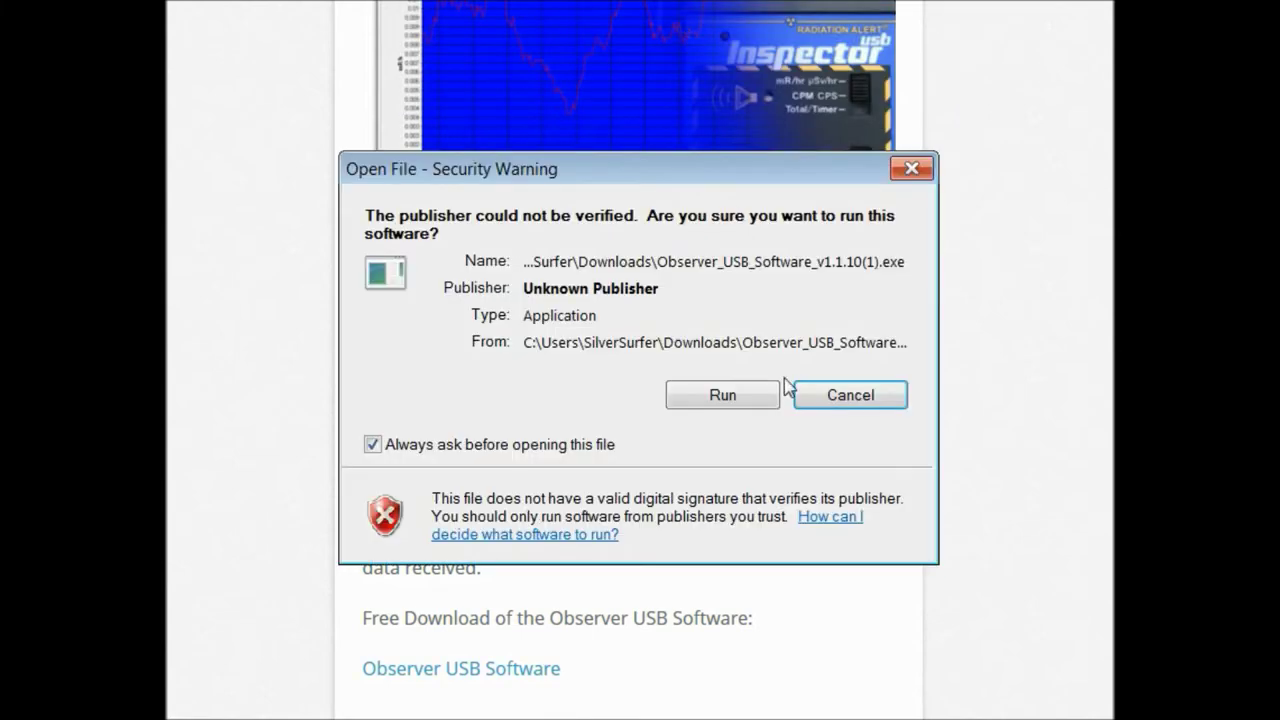
- Run the installer anyway and finish Observer USB Setup with default locations, launching Observer USB
click(712, 396)
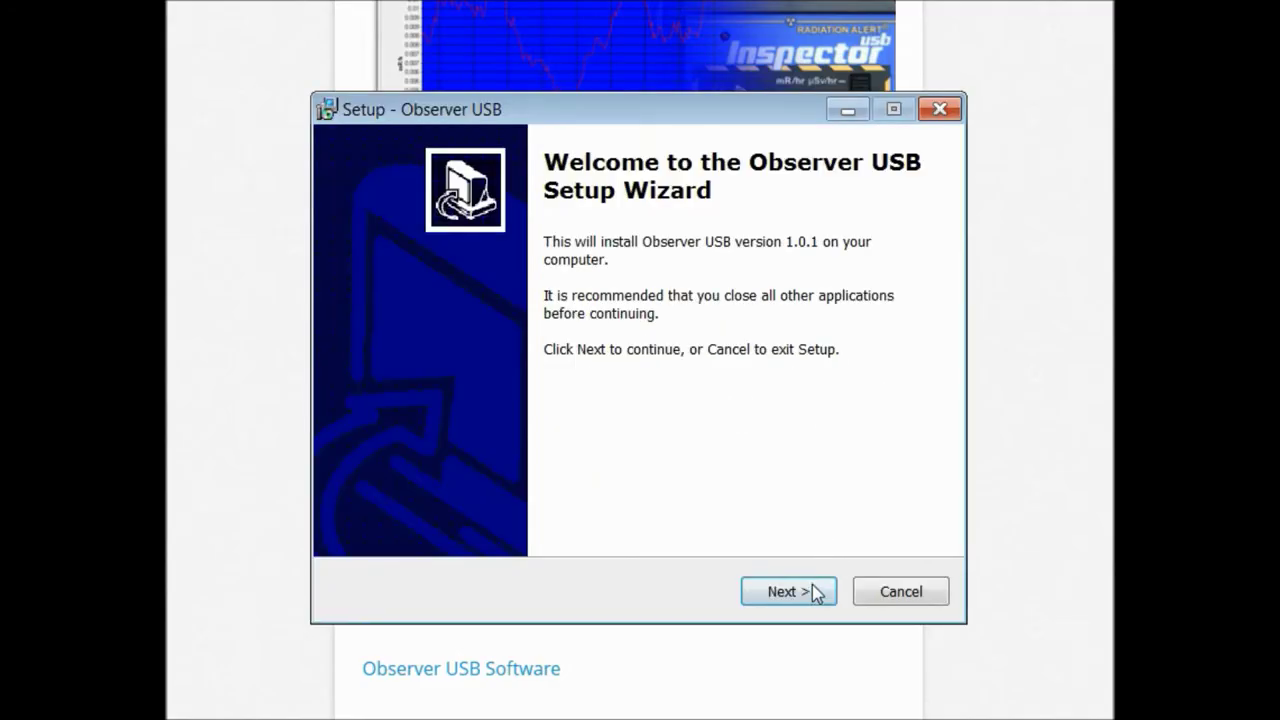
click(789, 592)
click(789, 592)
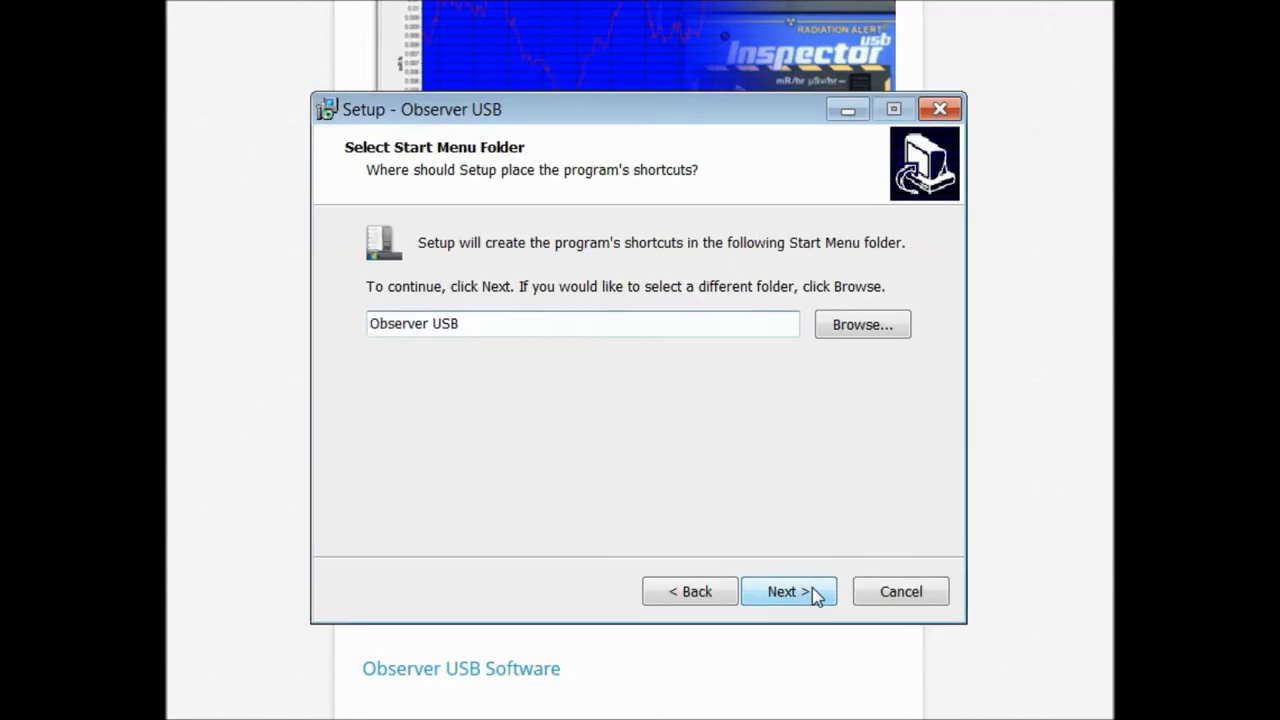
click(813, 592)
click(813, 592)
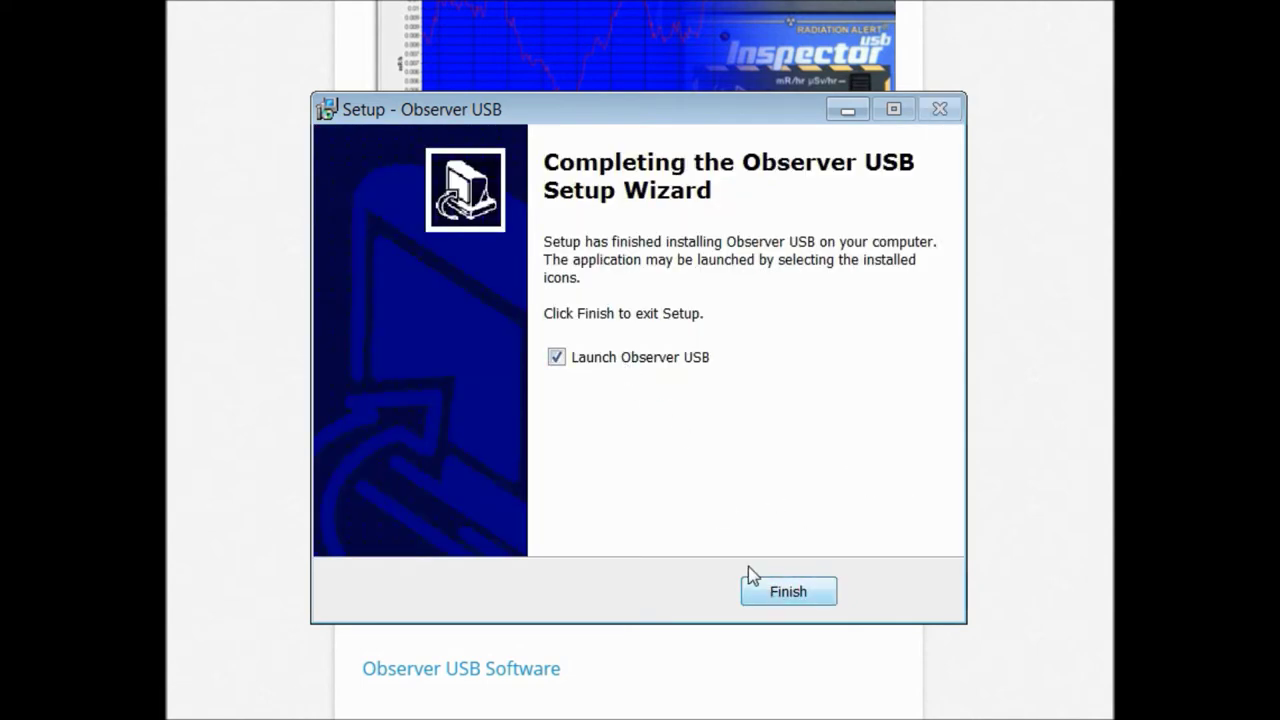
click(787, 592)
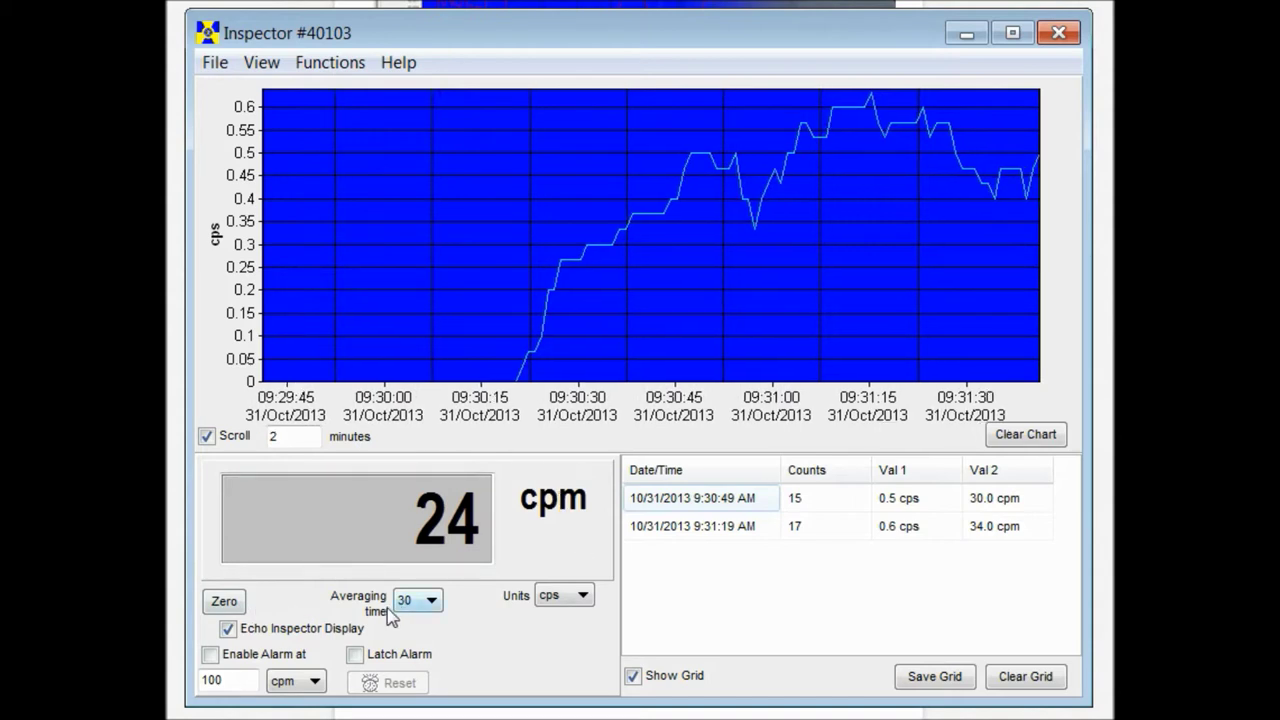
- Turn off Echo Inspector Display and cycle units through cpm, µR/h and mR/h to µSv/h
click(229, 629)
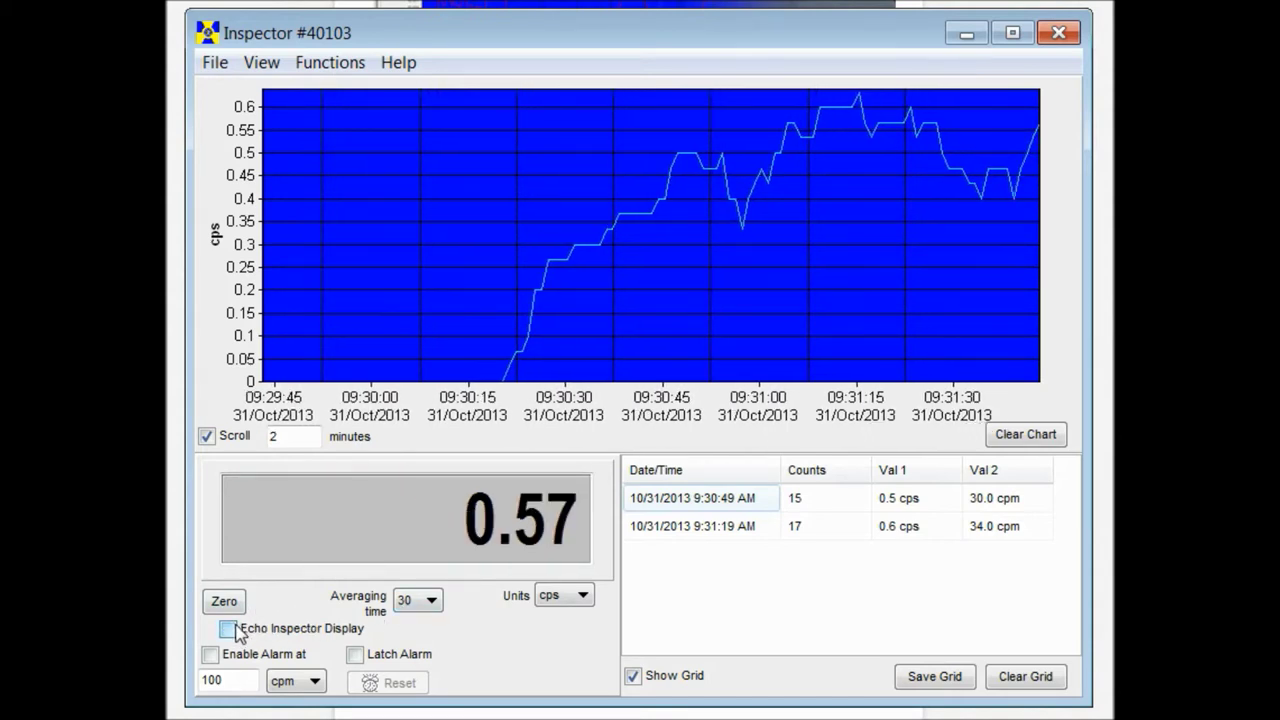
click(580, 597)
click(566, 616)
click(589, 594)
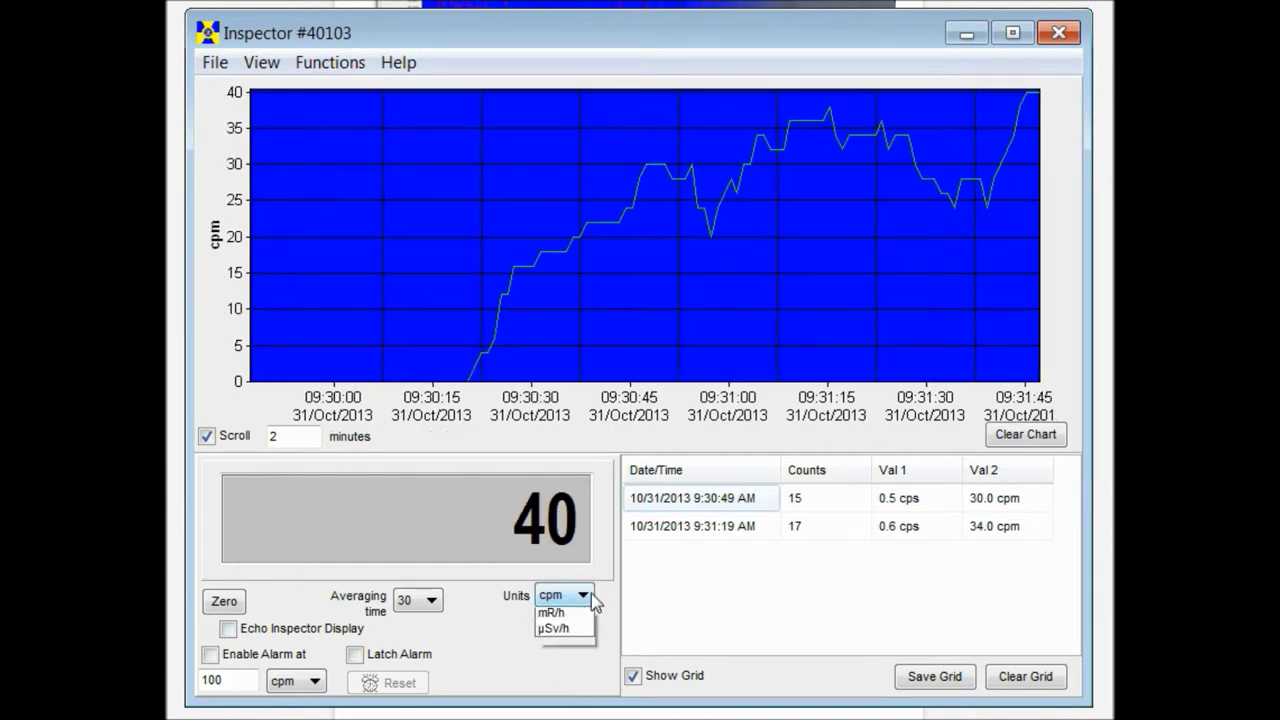
click(572, 646)
click(584, 598)
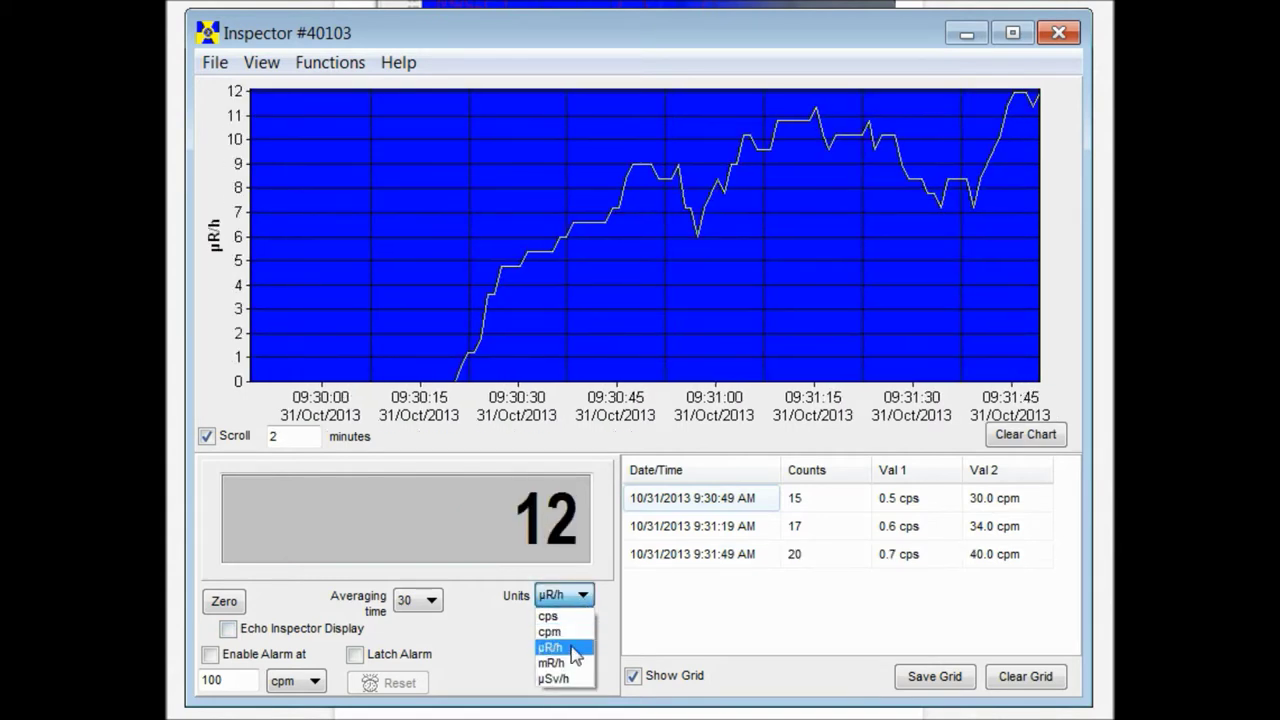
click(560, 658)
click(537, 595)
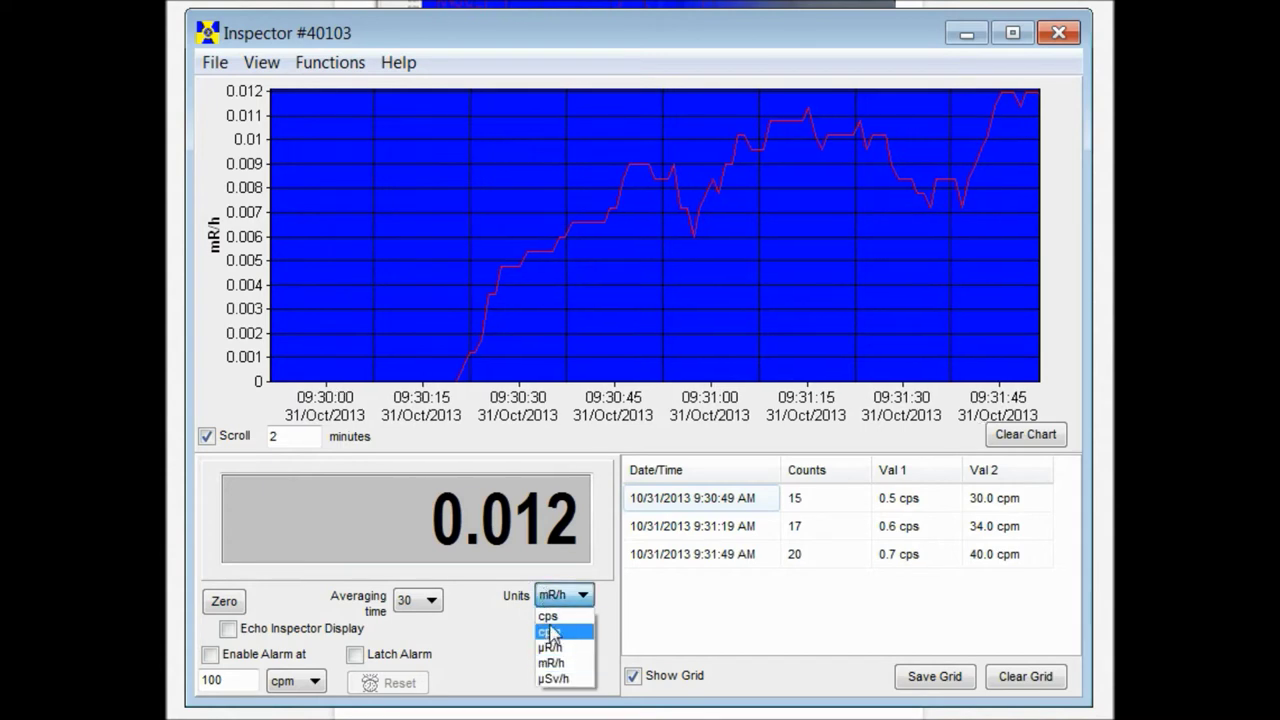
click(550, 682)
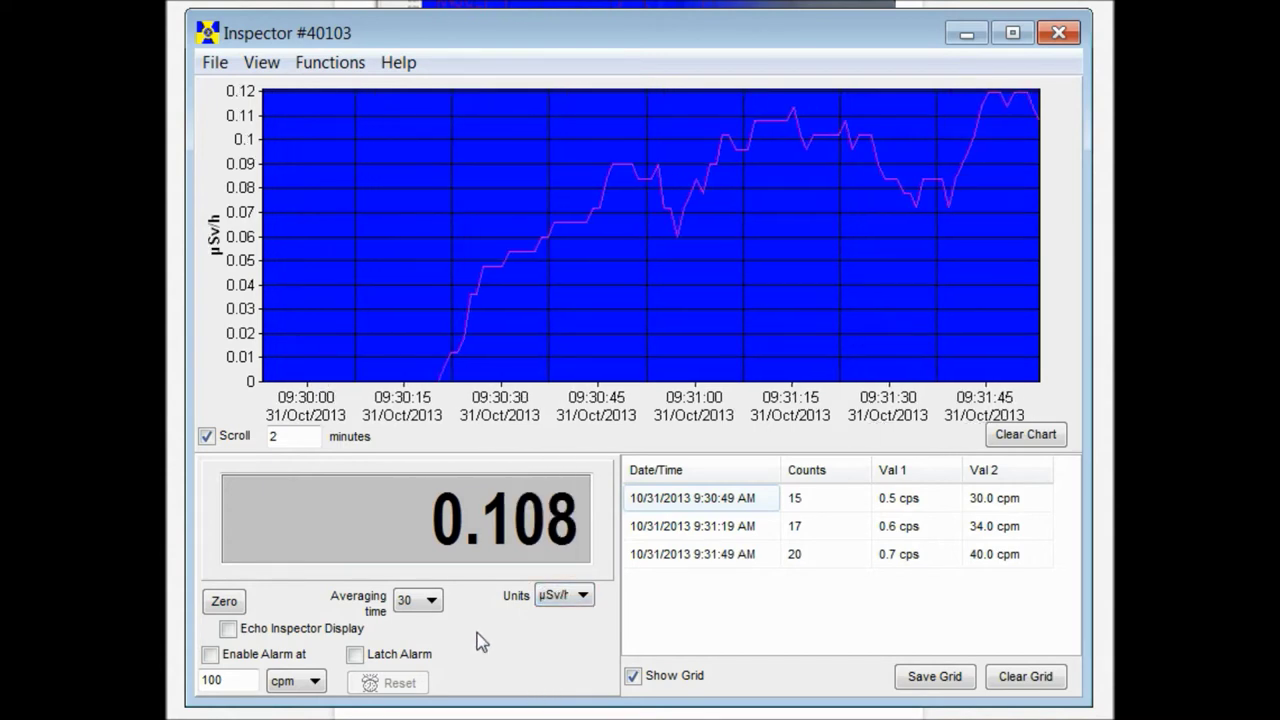
- Change the averaging time to 60, then set it back to 30
click(441, 602)
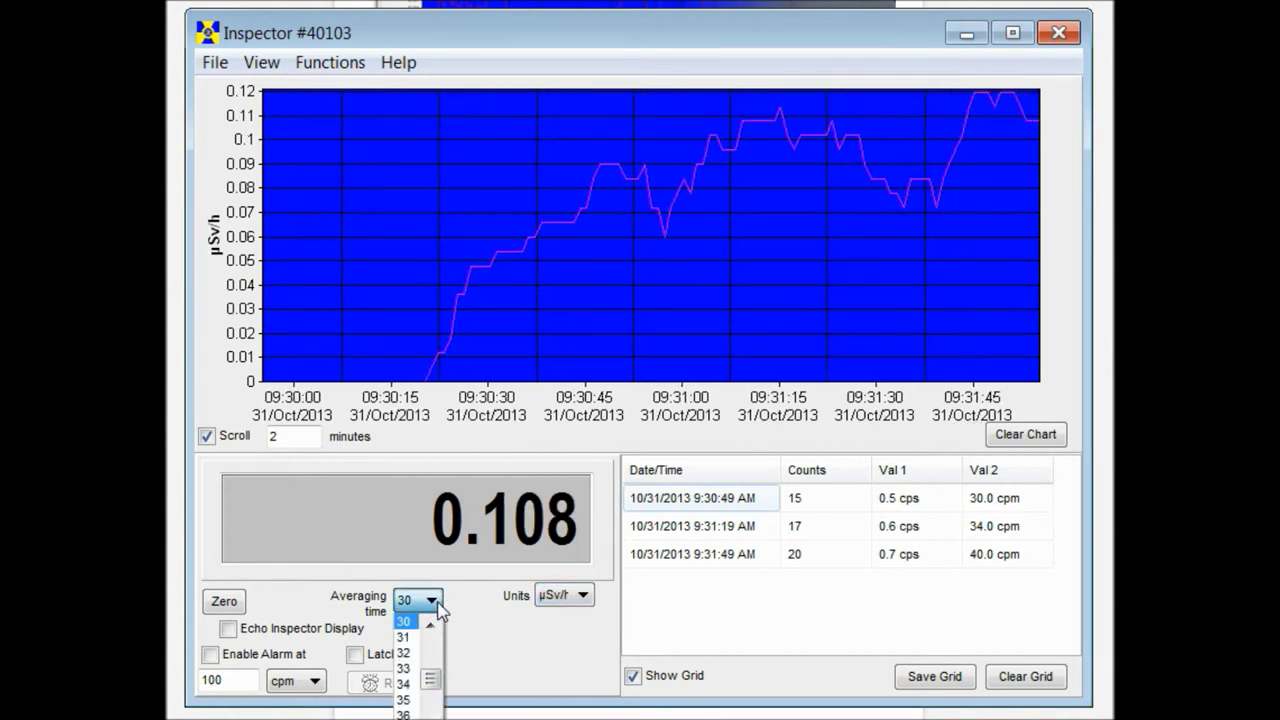
click(436, 602)
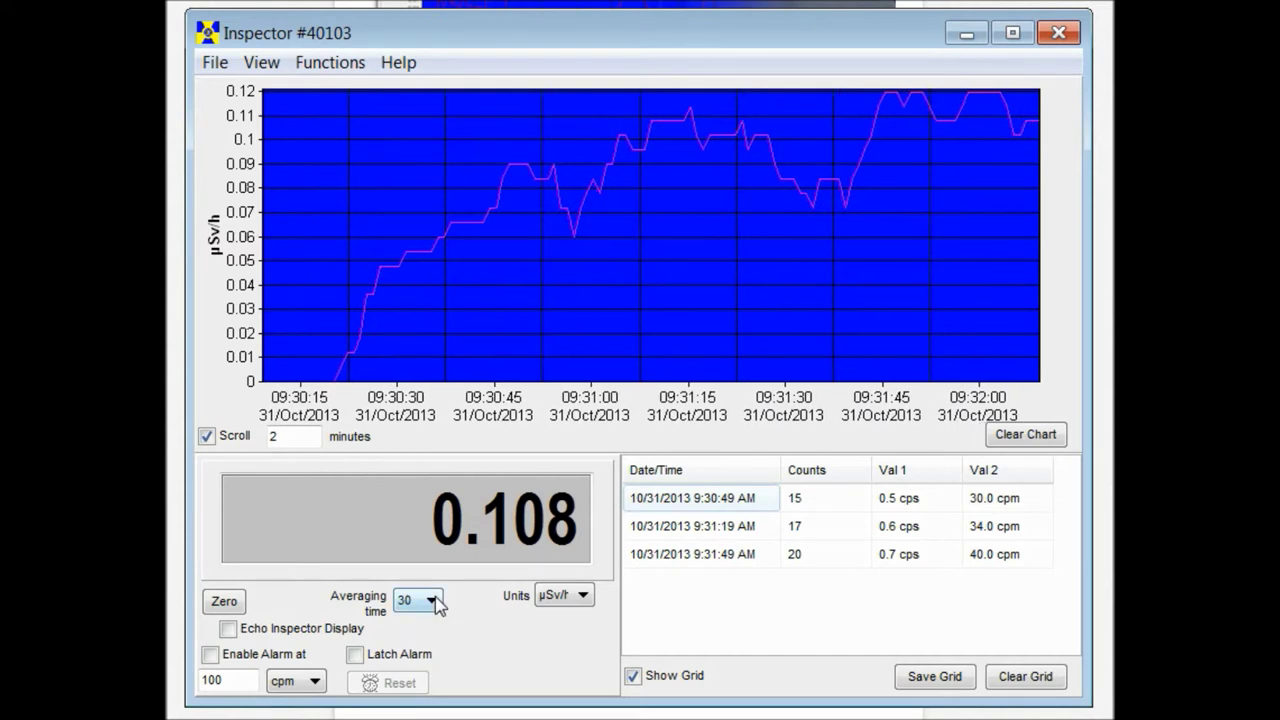
click(436, 602)
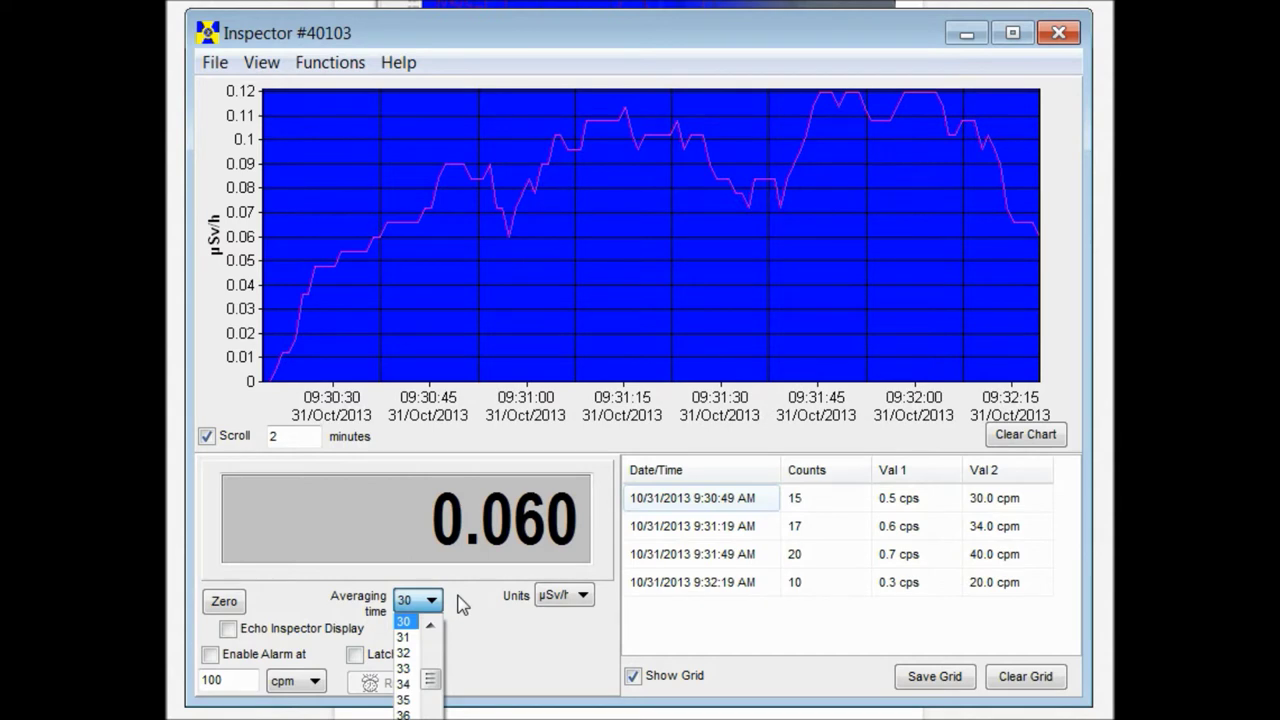
drag(431, 679, 431, 712)
click(405, 715)
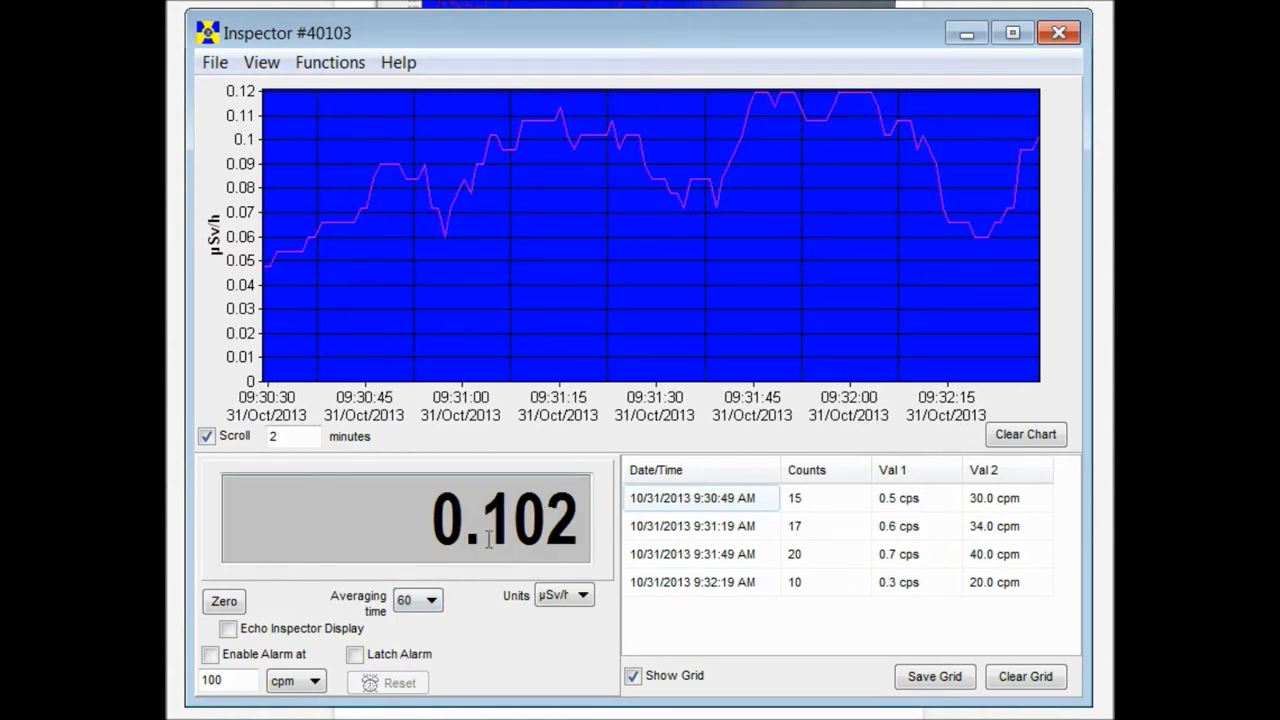
click(433, 598)
scroll(437, 651, up, 5)
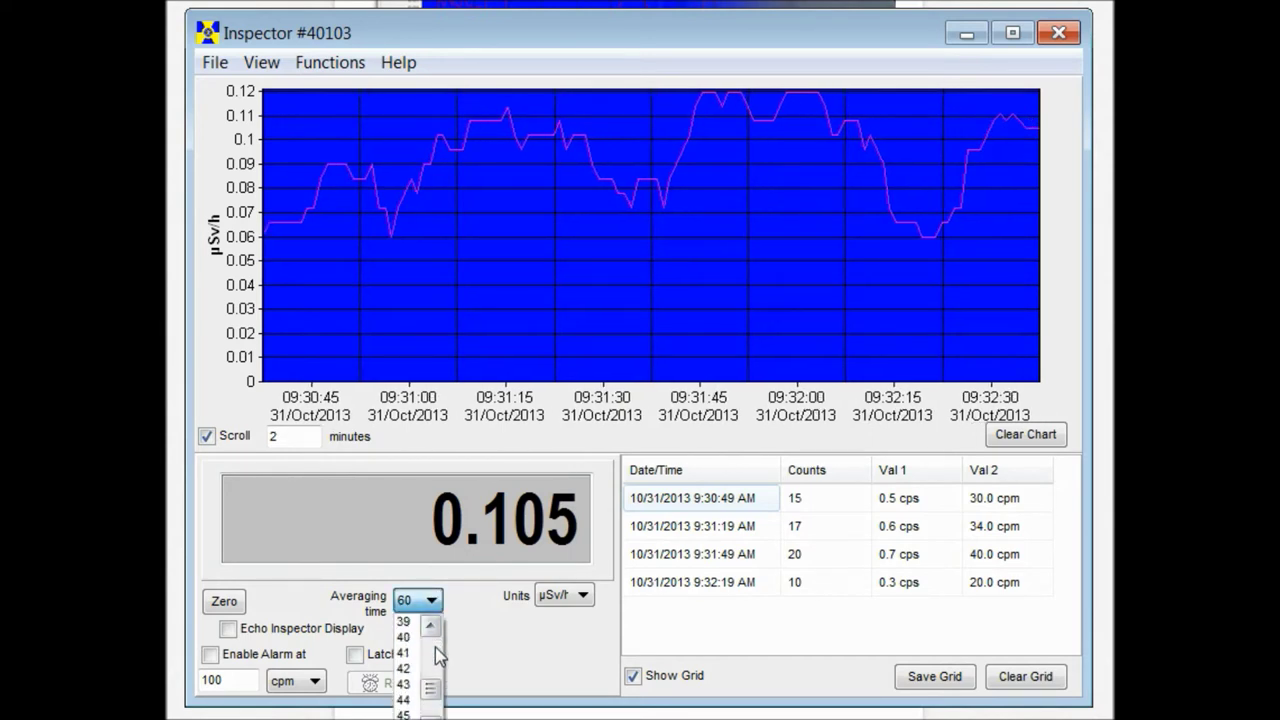
scroll(437, 655, up, 5)
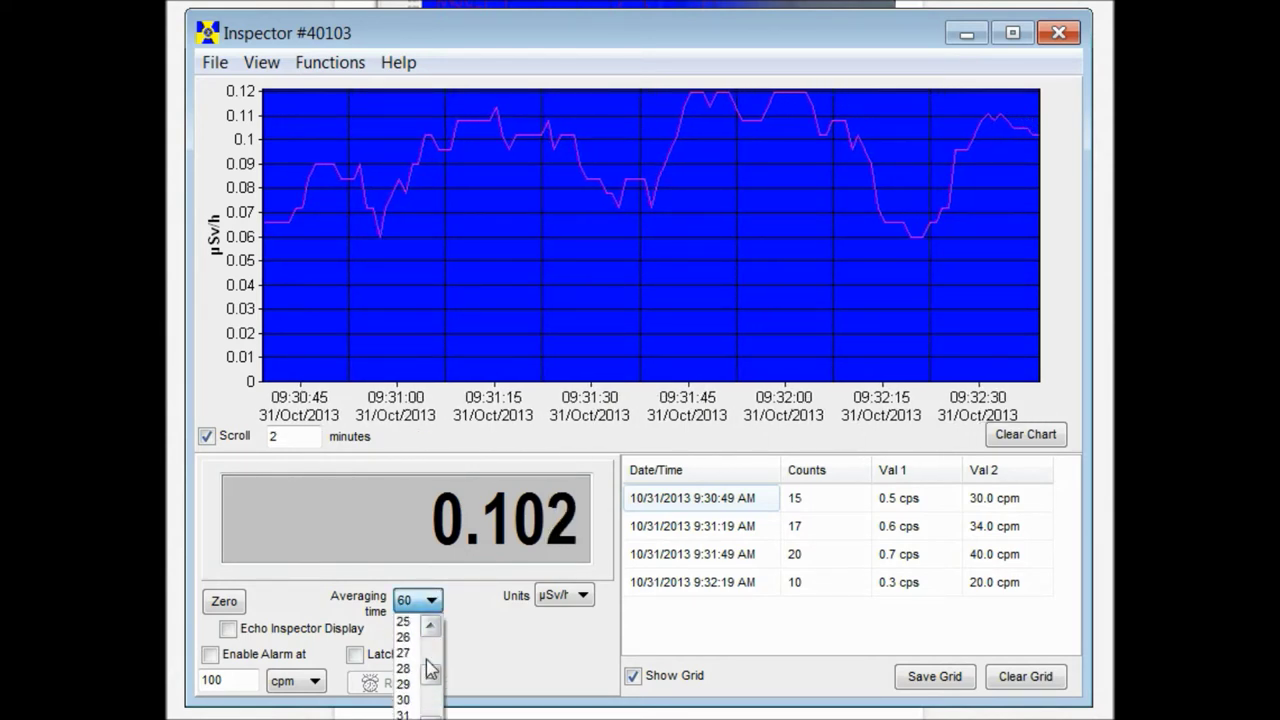
click(410, 699)
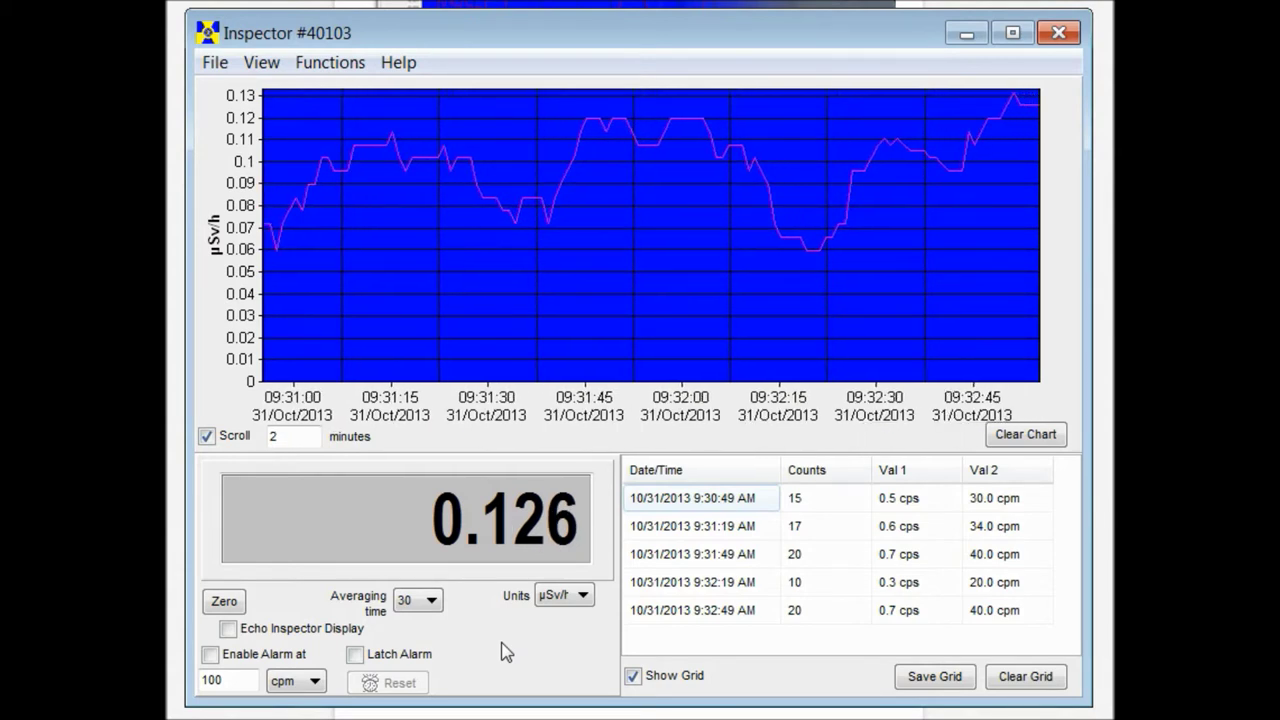
- Re-check Echo Inspector Display so the readout mirrors the meter in mR/h
click(228, 629)
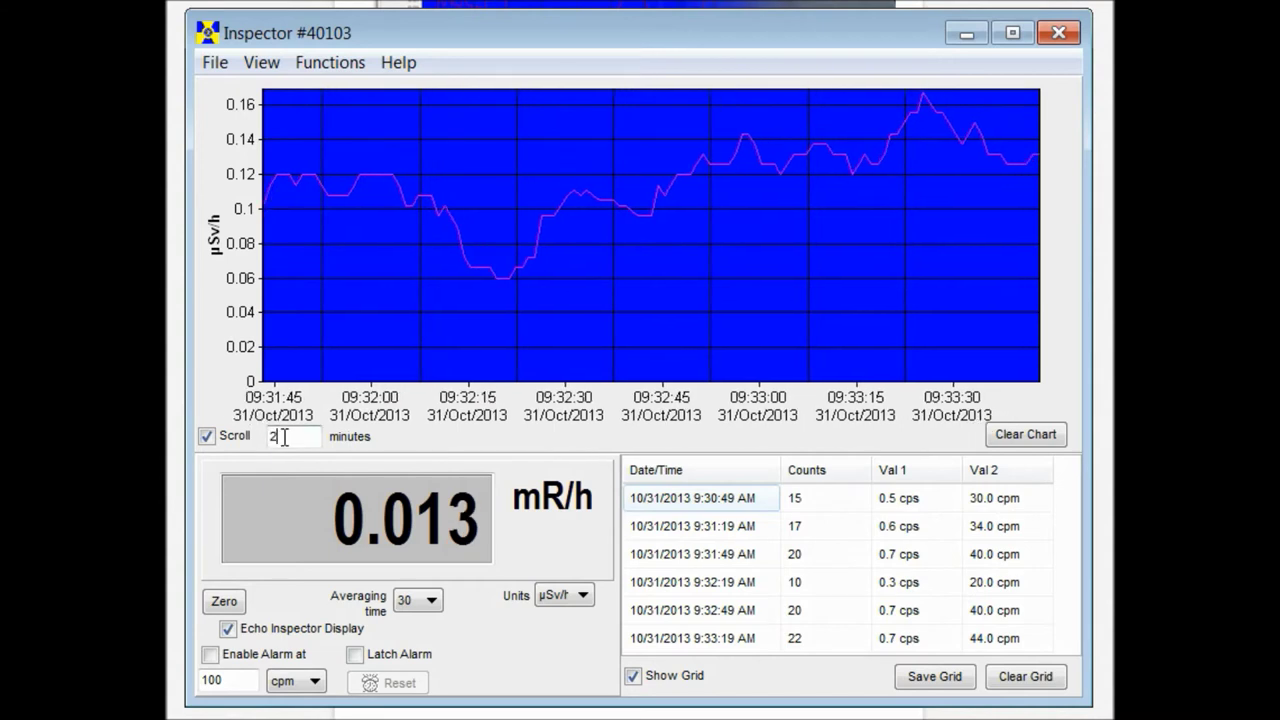
- Set the chart span to 10 minutes, stop chart scrolling, and show the Save Chart/Save Grid options
drag(288, 437, 247, 438)
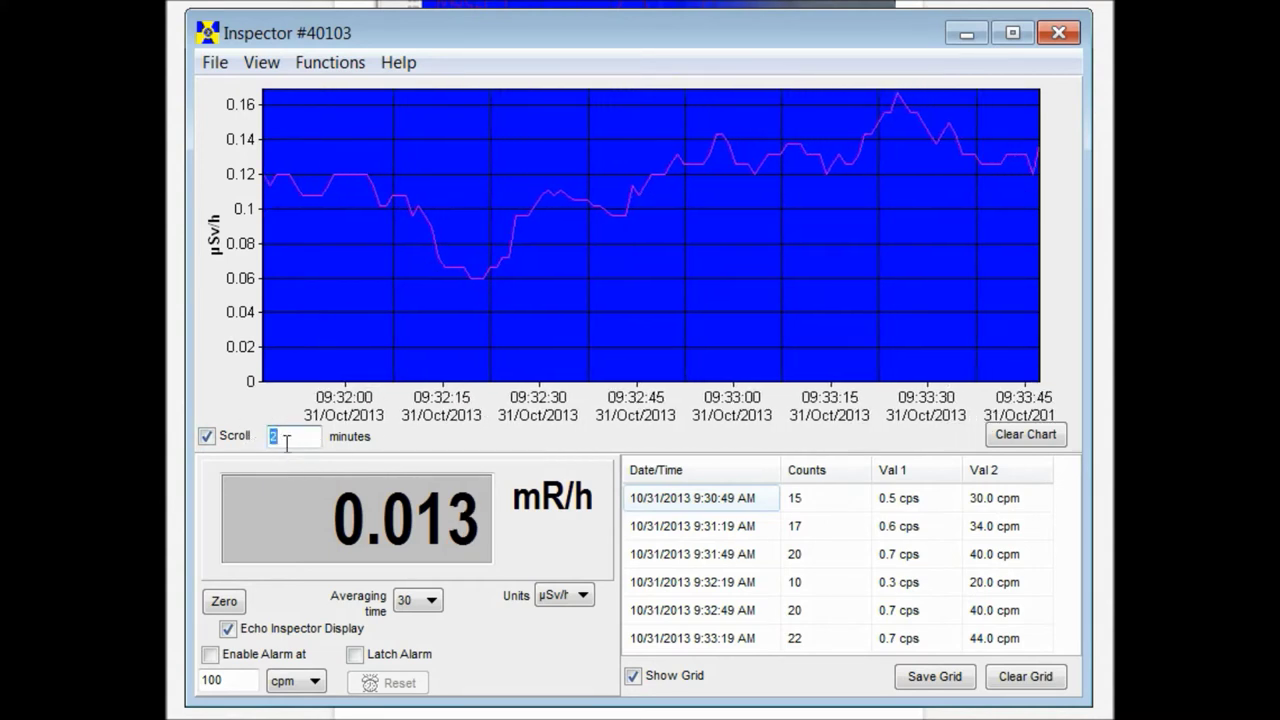
text(10)
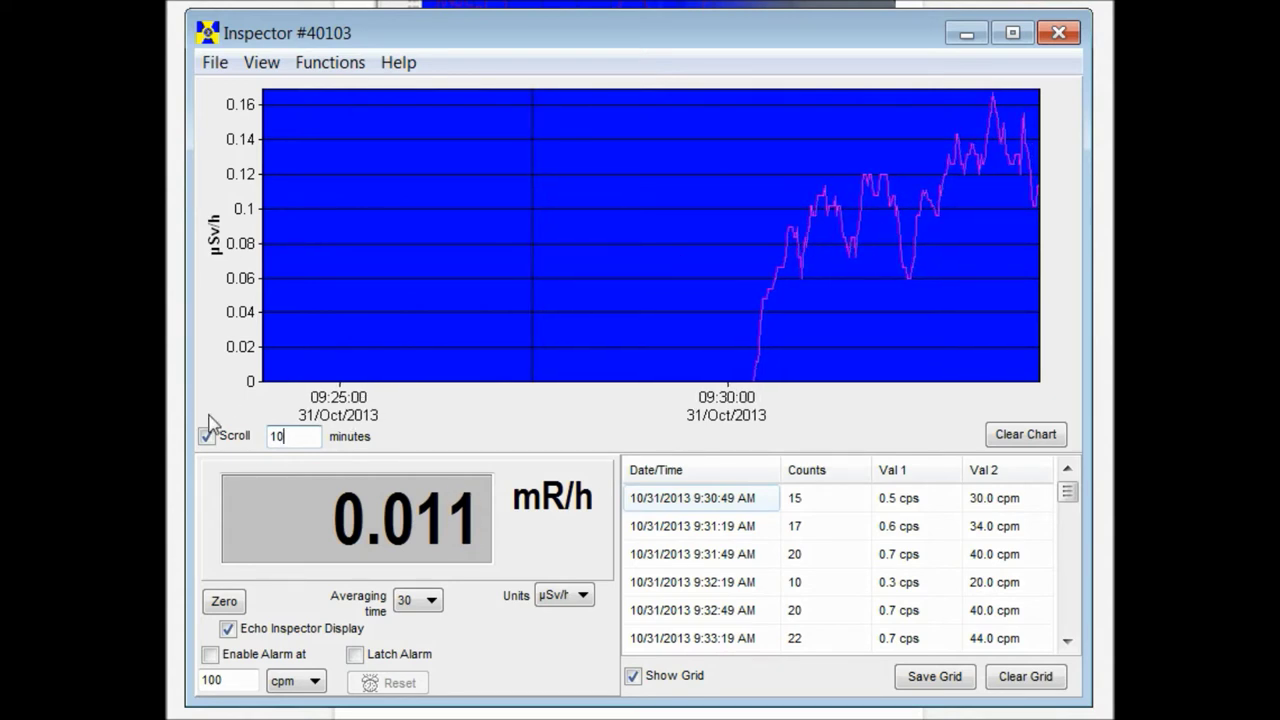
drag(290, 436, 212, 440)
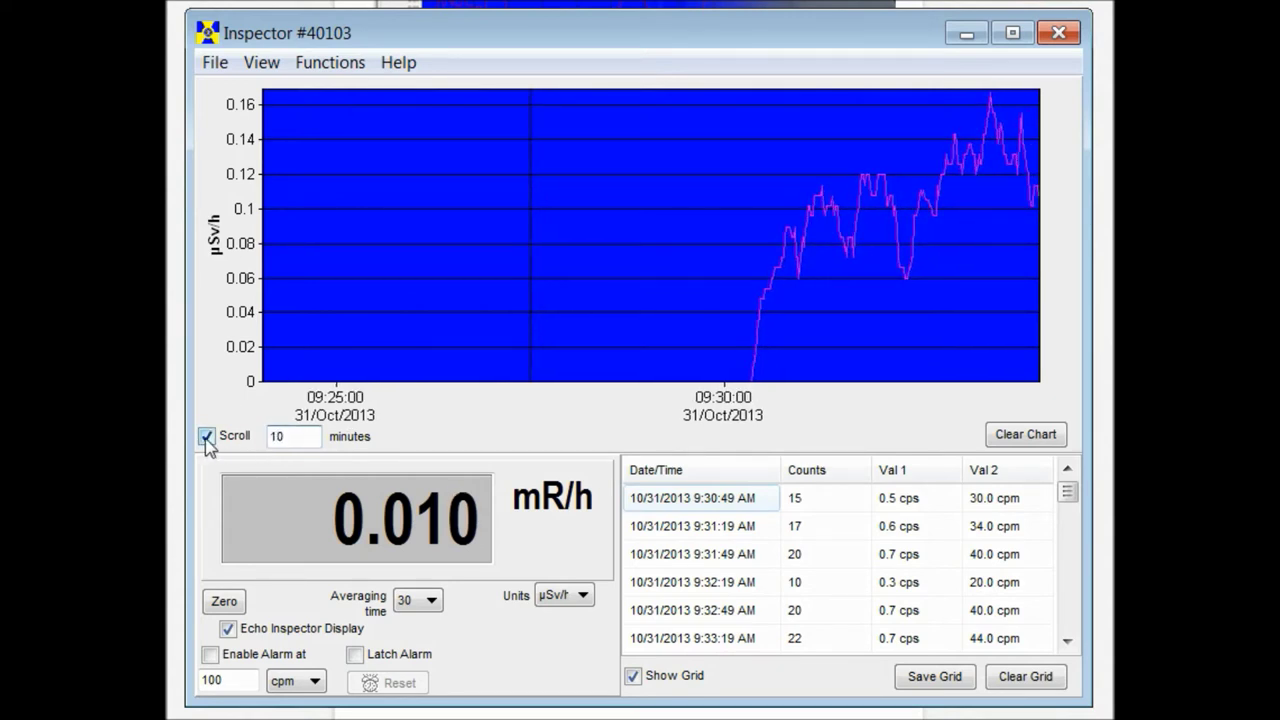
click(206, 437)
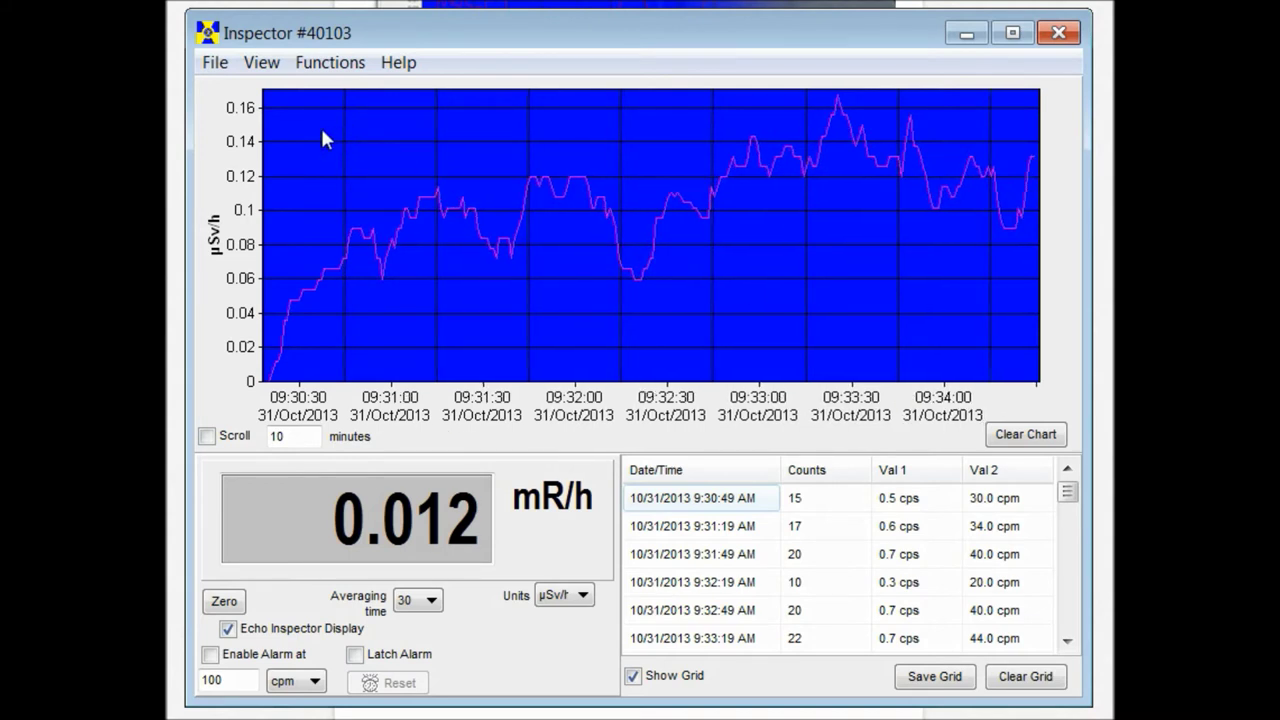
click(215, 64)
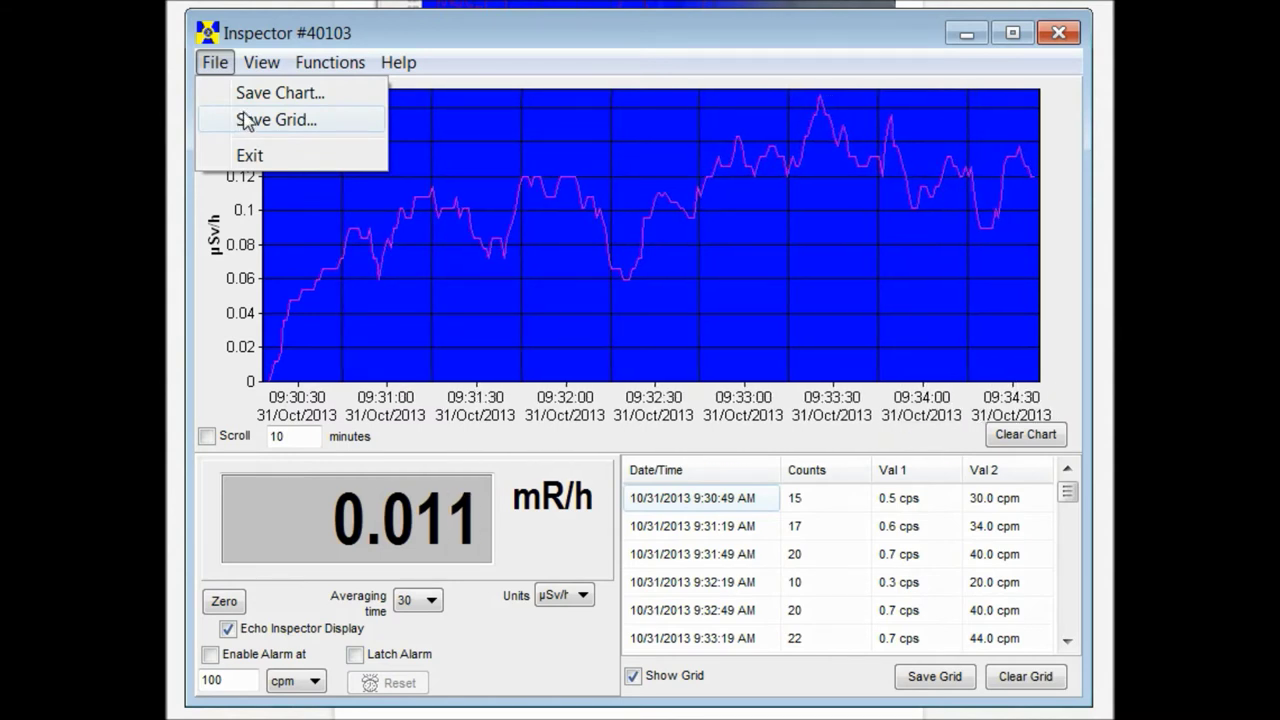
- Switch the view to Chart only, then Meter only, then back to All
mouse_move(261, 63)
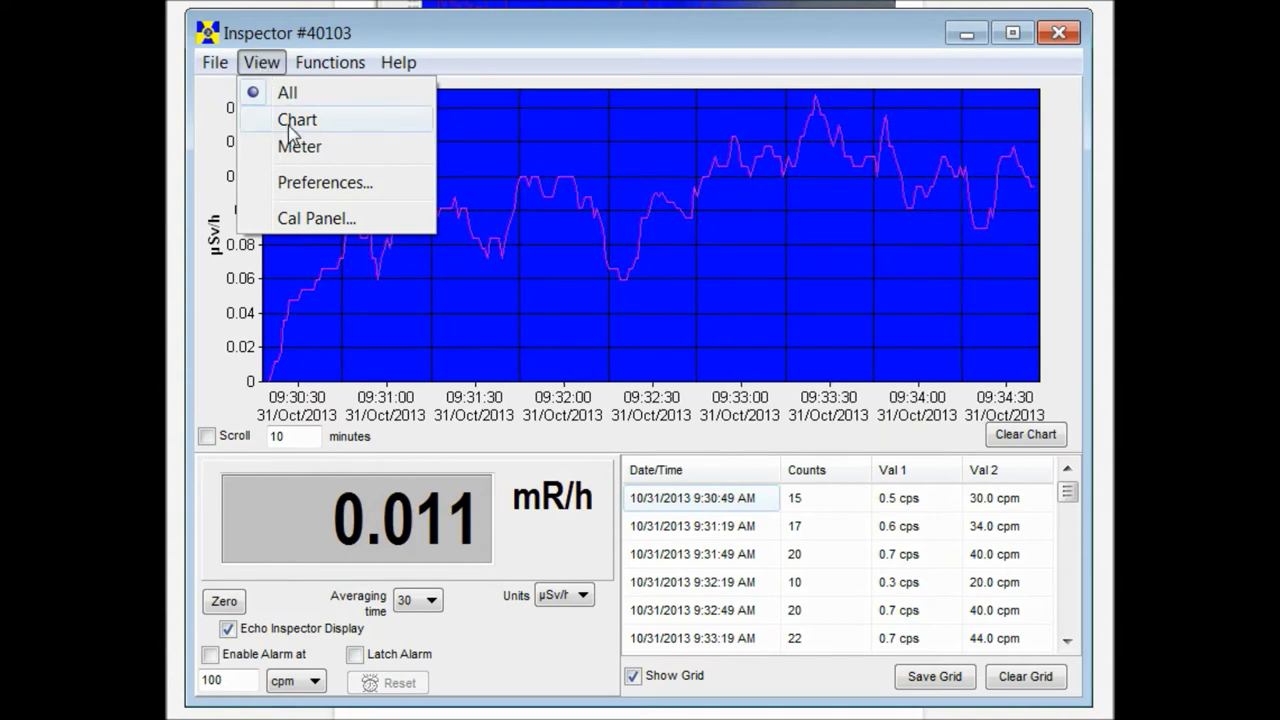
click(288, 125)
click(262, 63)
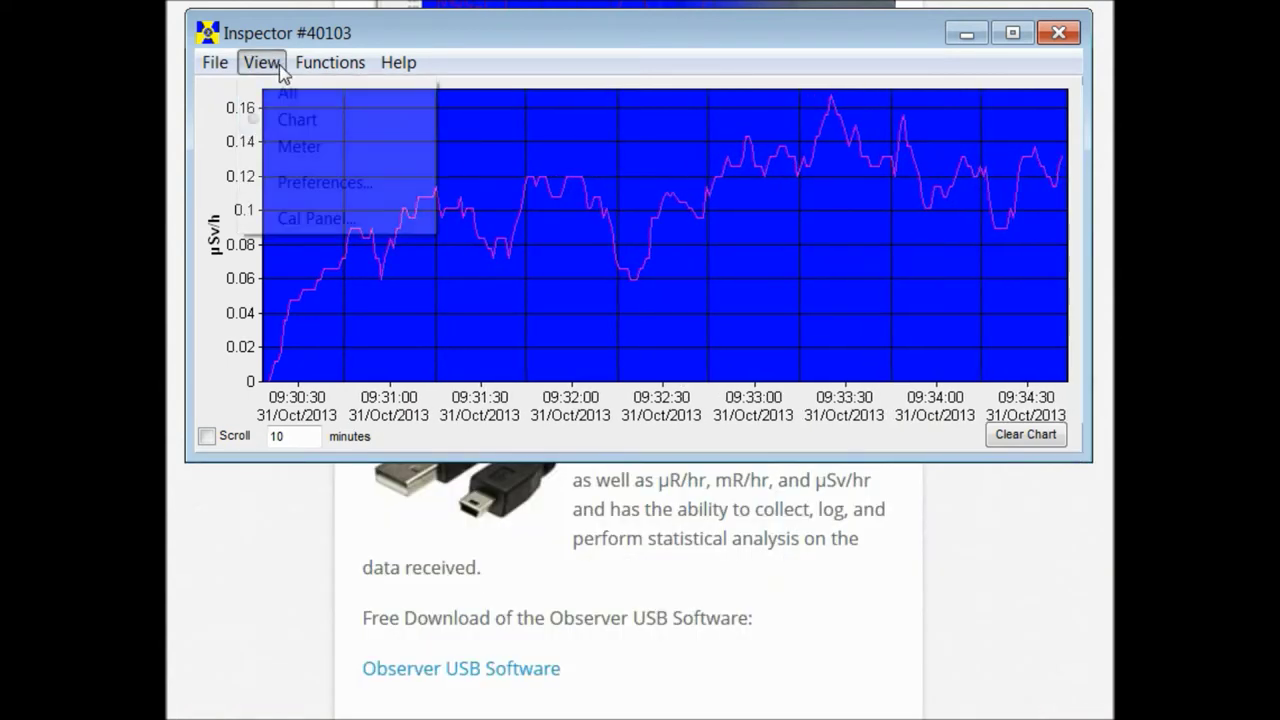
click(280, 146)
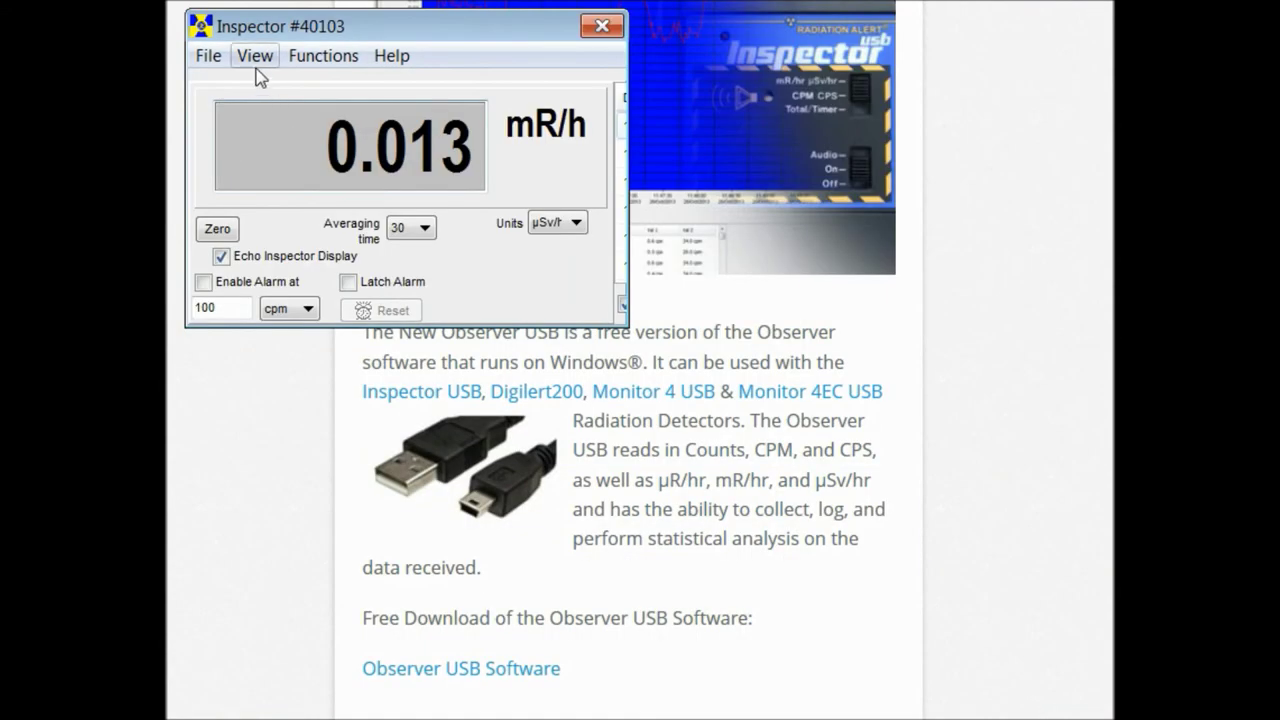
click(257, 64)
click(276, 87)
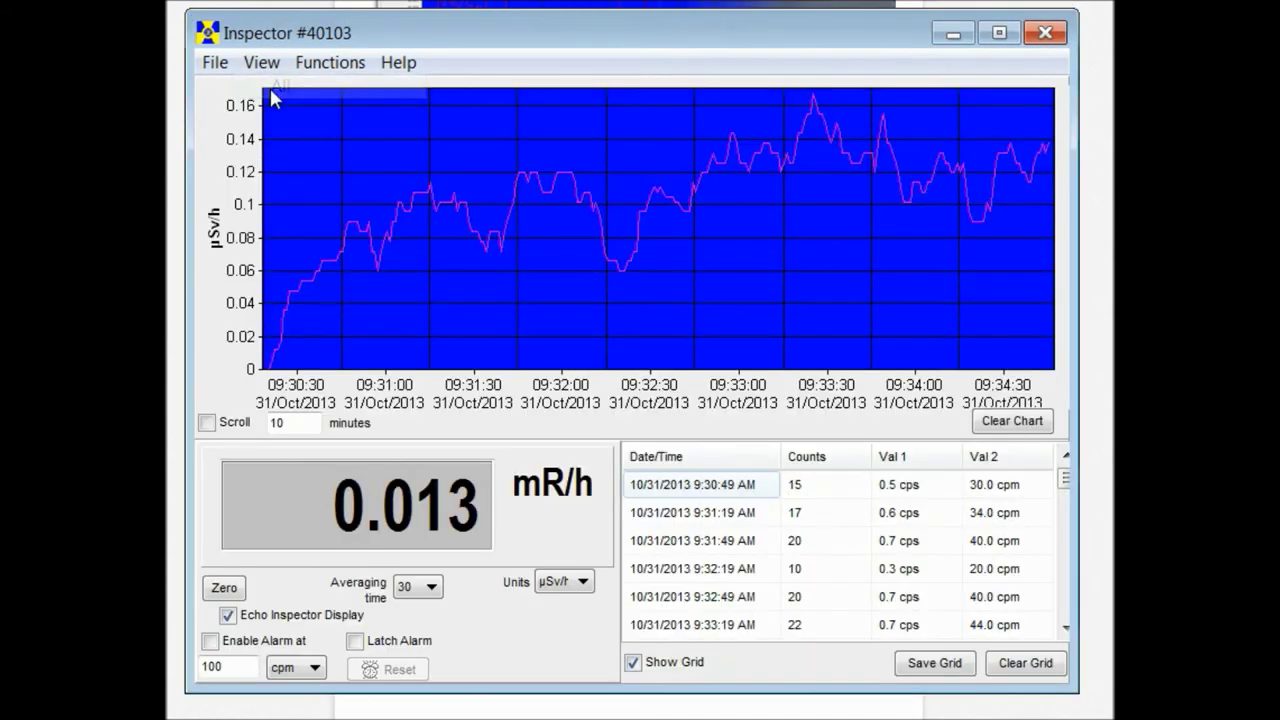
click(264, 64)
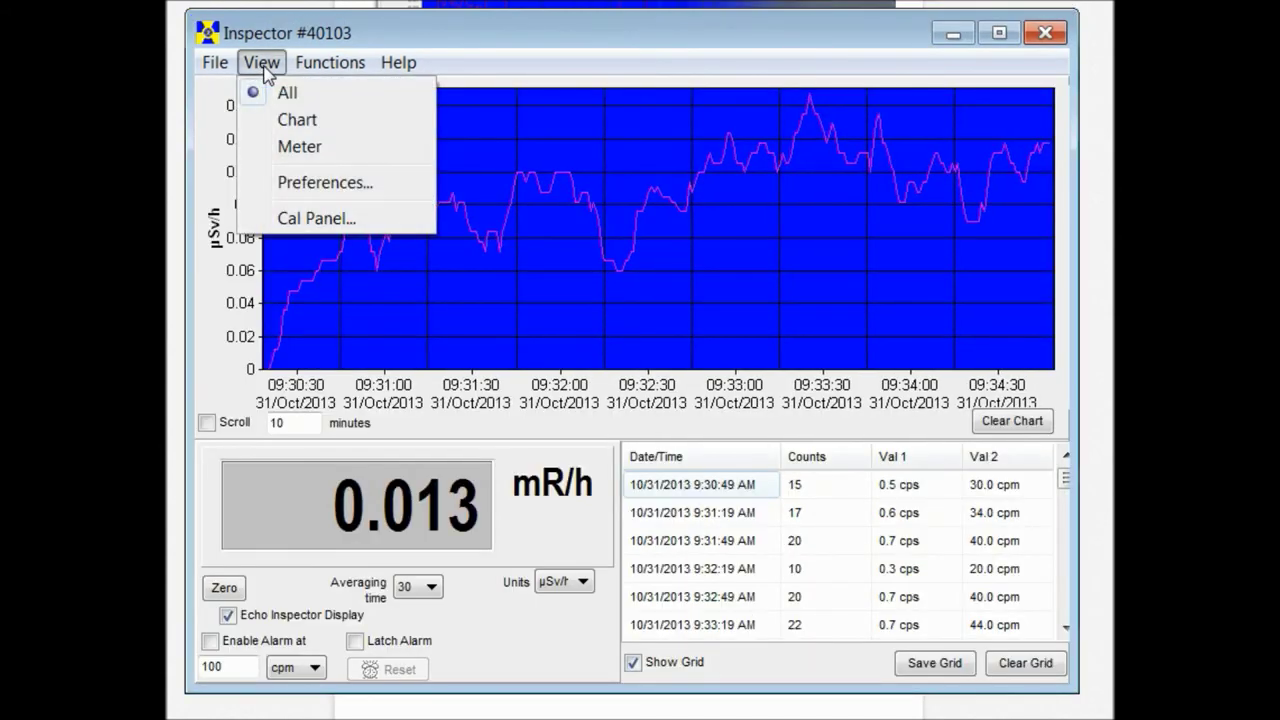
- In Preferences, enable Autosave and Clear Chart Every, trying 120 but keeping 60 minutes
click(297, 188)
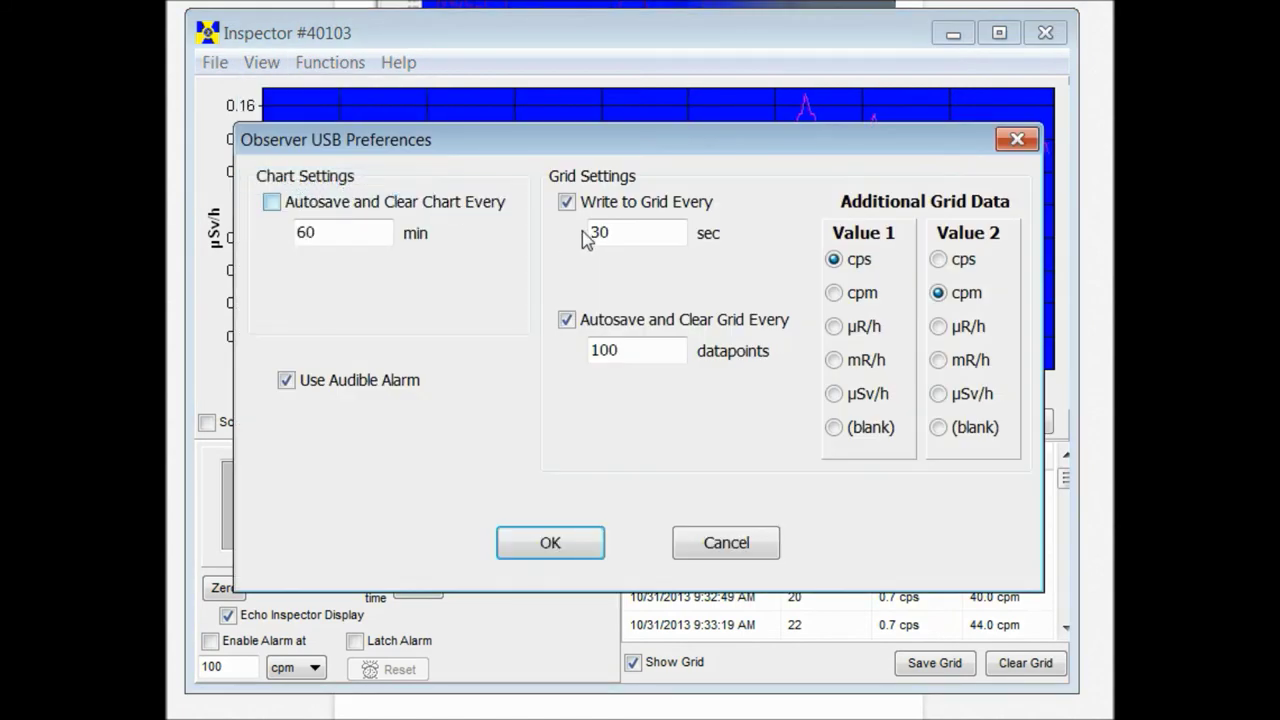
click(385, 233)
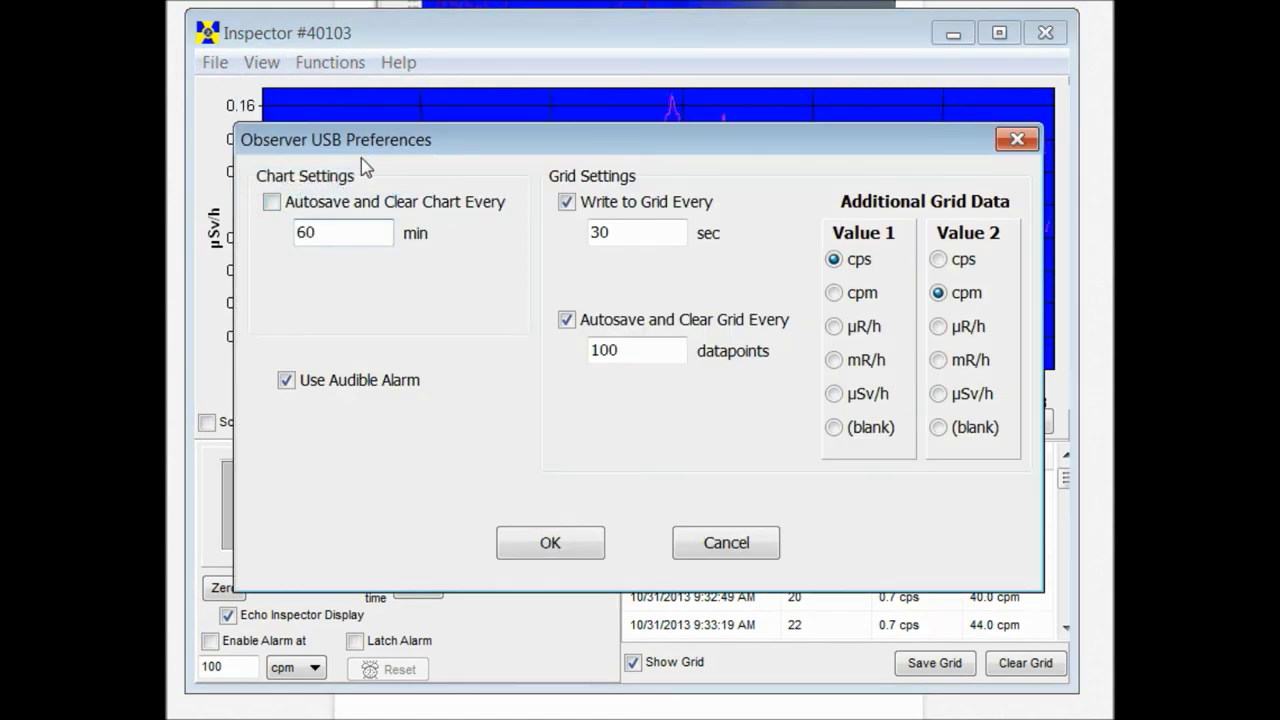
click(271, 203)
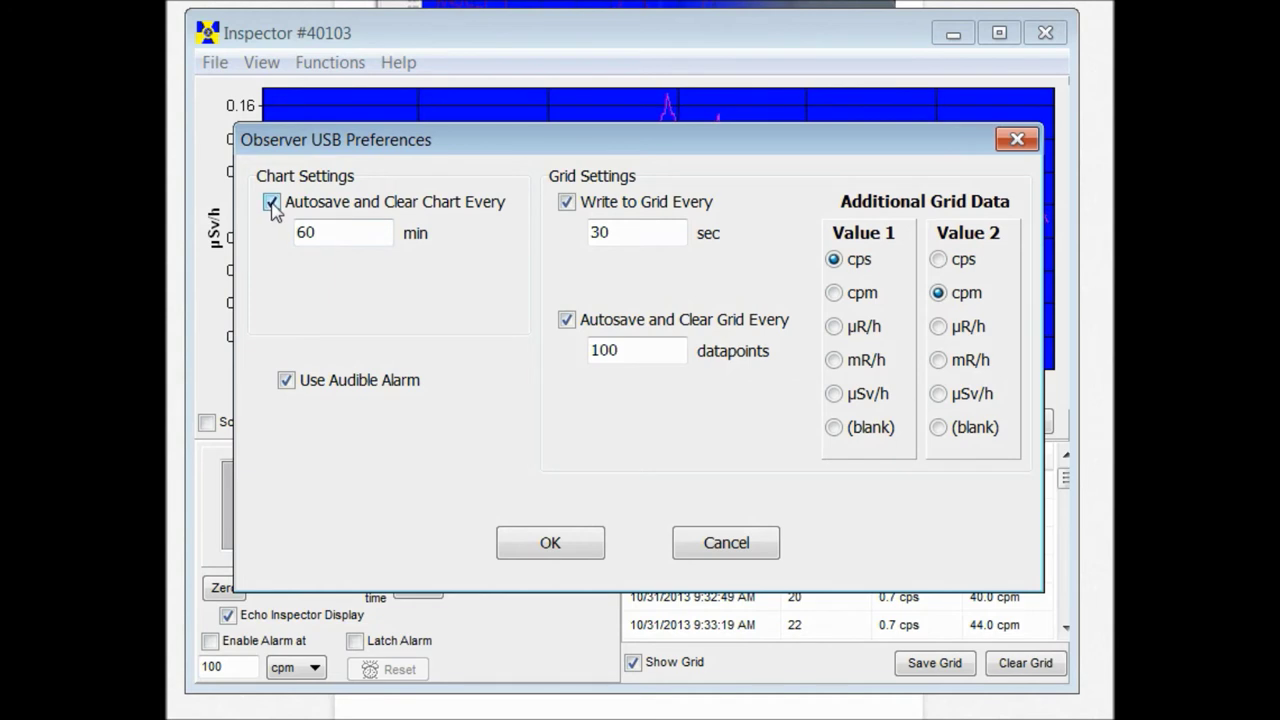
drag(340, 228, 286, 234)
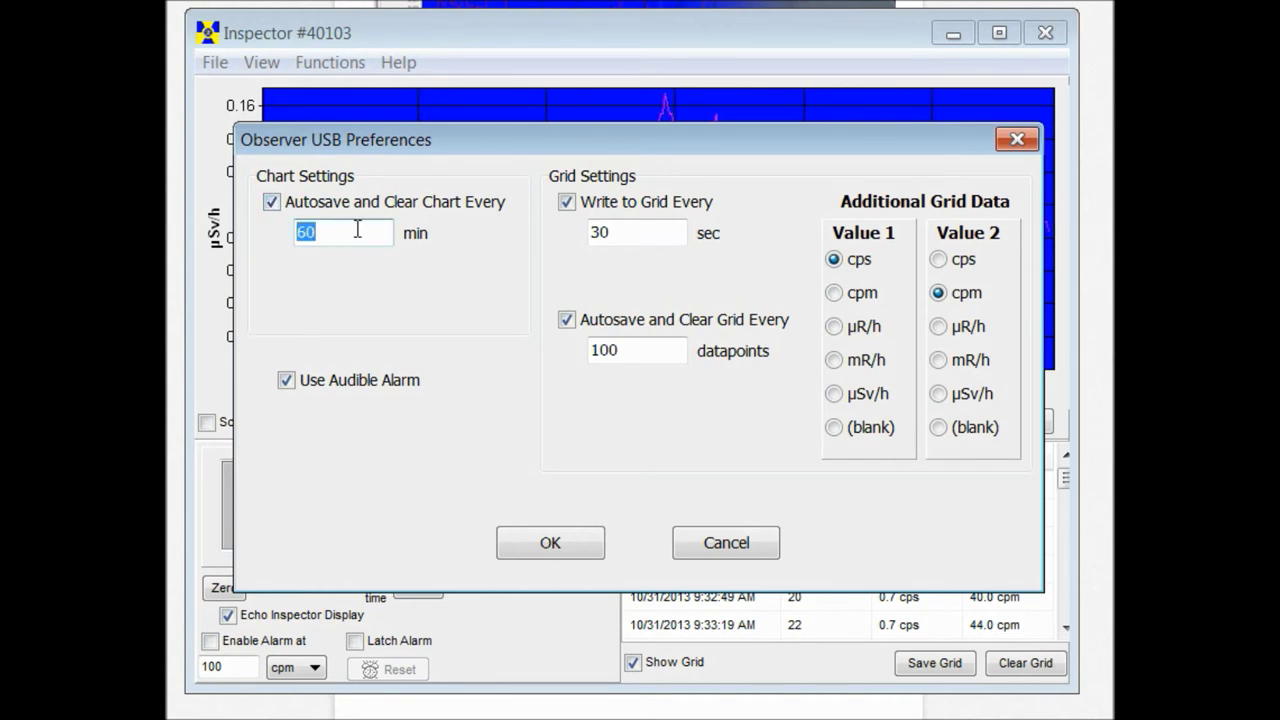
text(120)
drag(377, 231, 286, 232)
text(60)
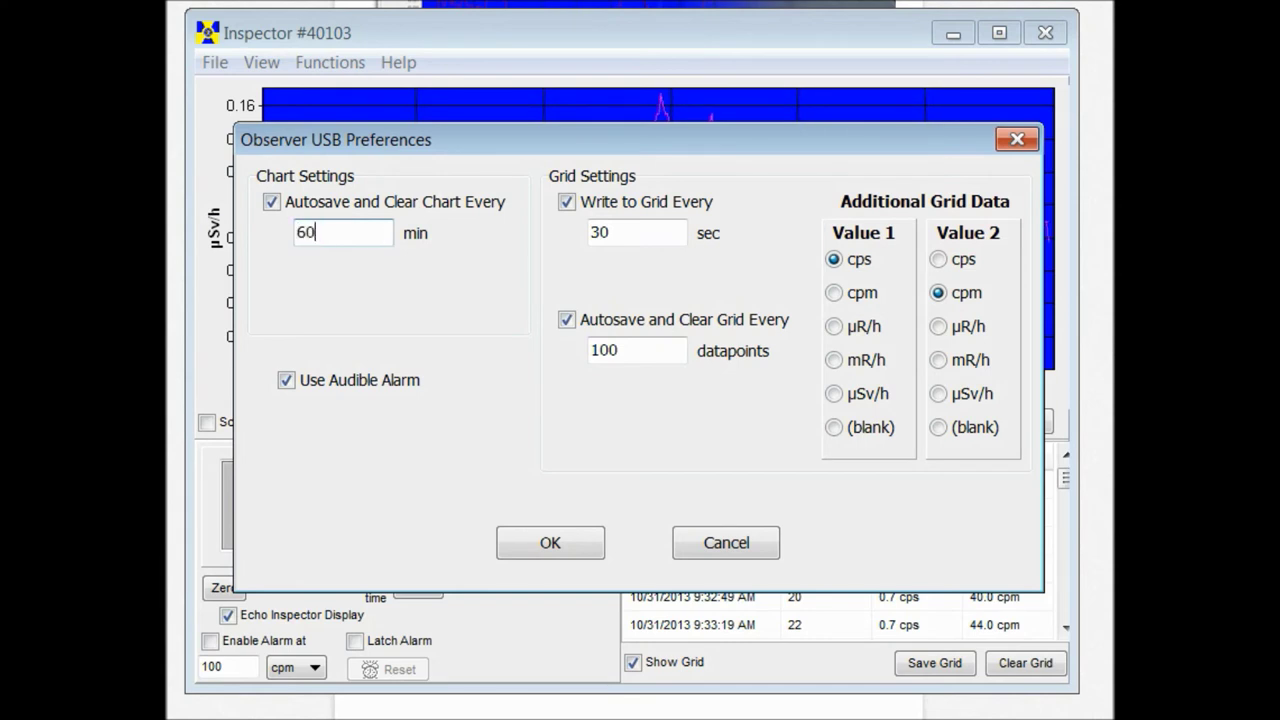
double_click(330, 233)
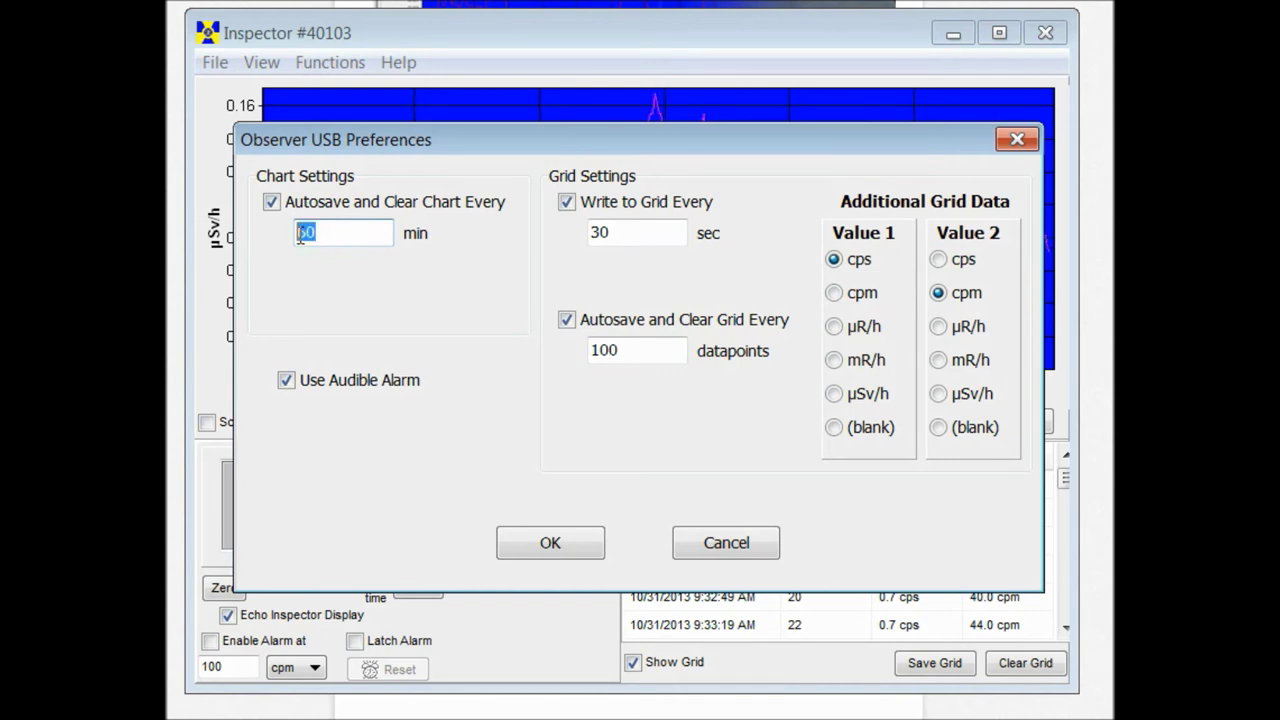
click(325, 233)
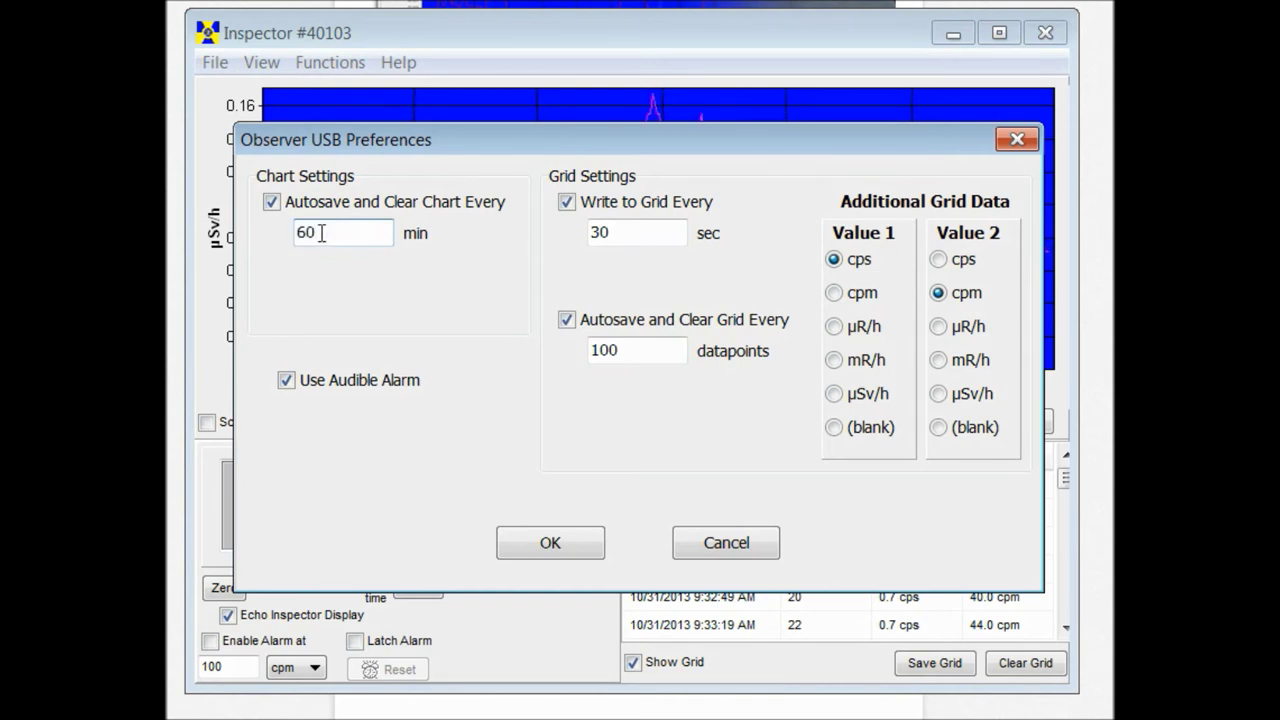
double_click(321, 233)
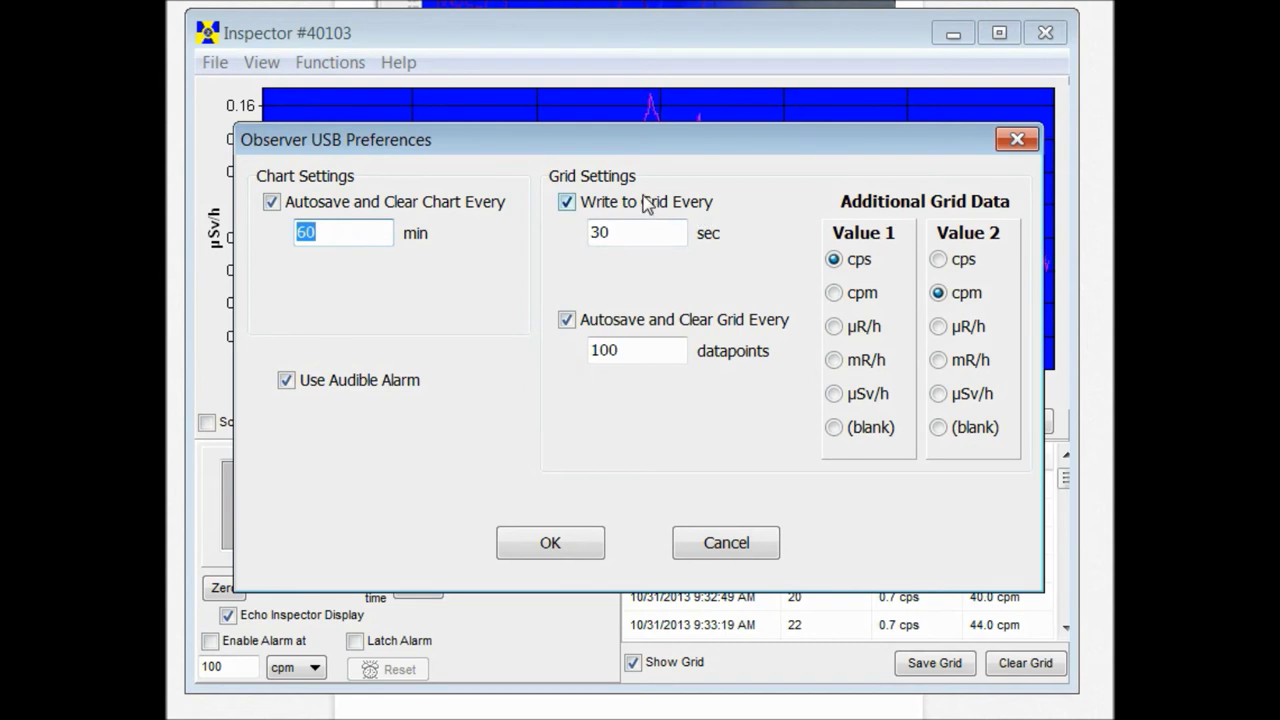
- Review the 30-second grid write interval and the 100-datapoint grid autosave limit
double_click(596, 234)
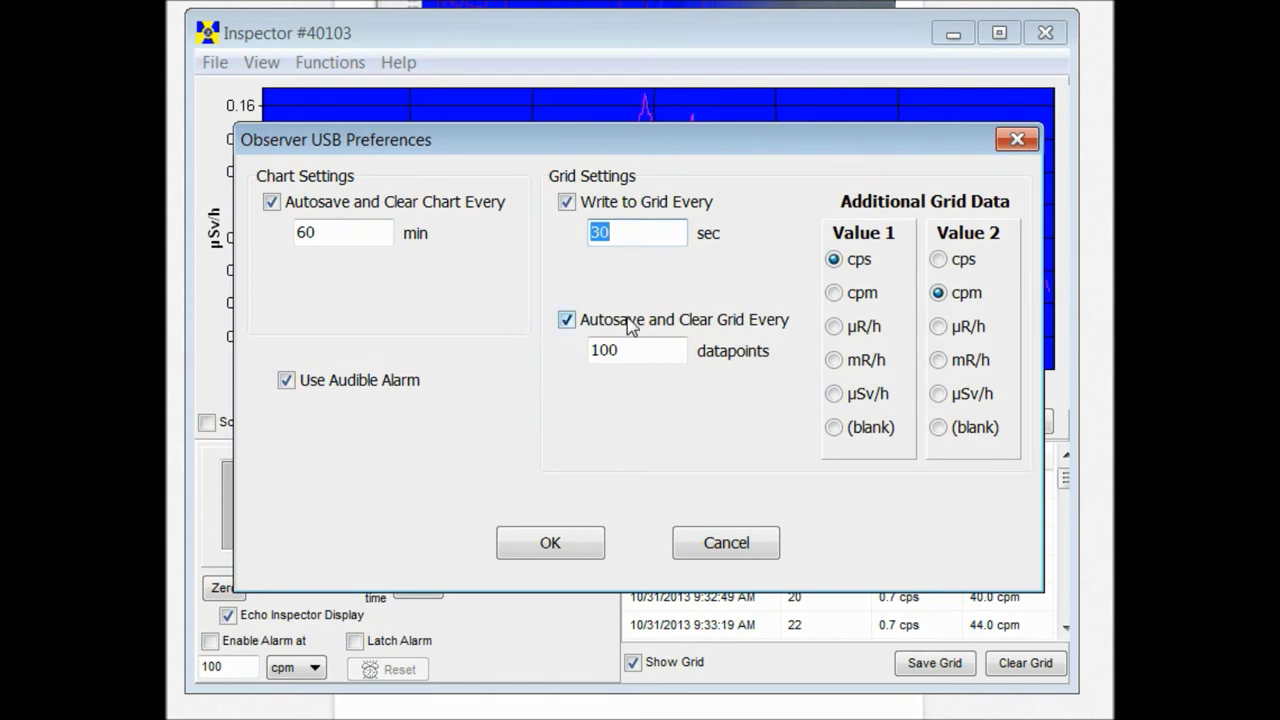
click(672, 350)
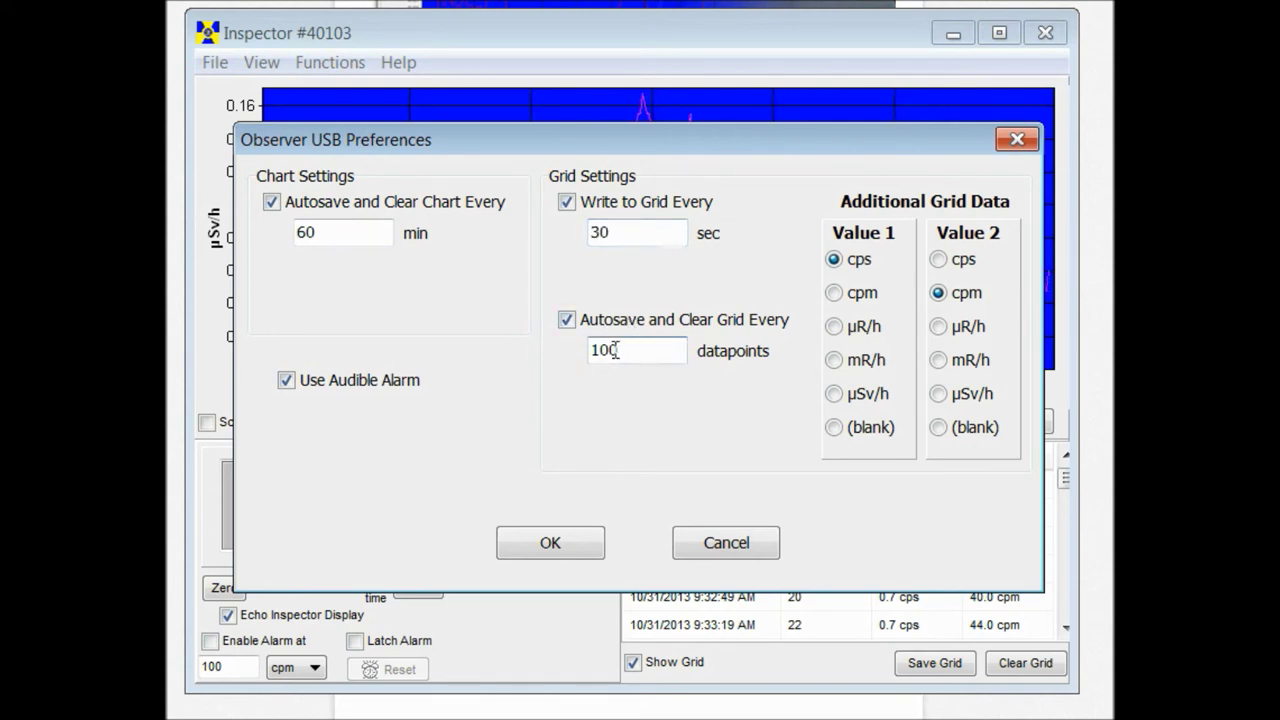
drag(626, 349, 586, 351)
click(627, 355)
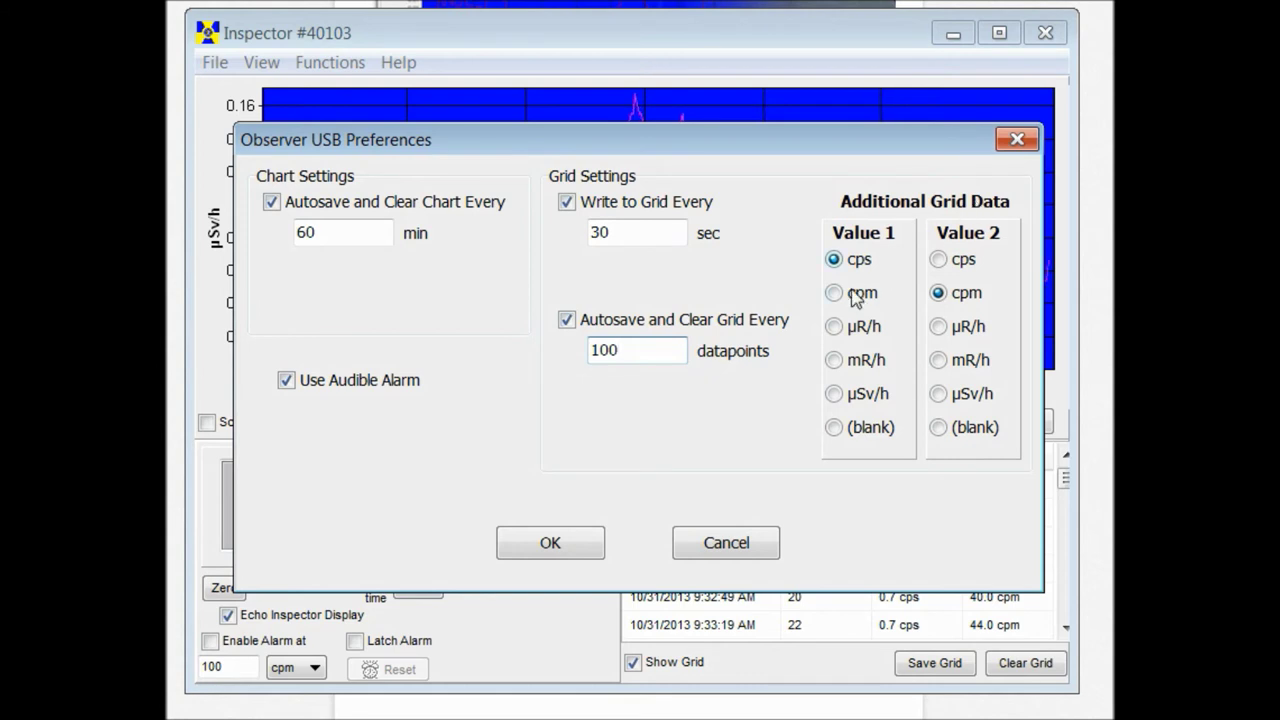
- Log mR/h and cps as extra grid values, leaving the audible alarm on
click(834, 360)
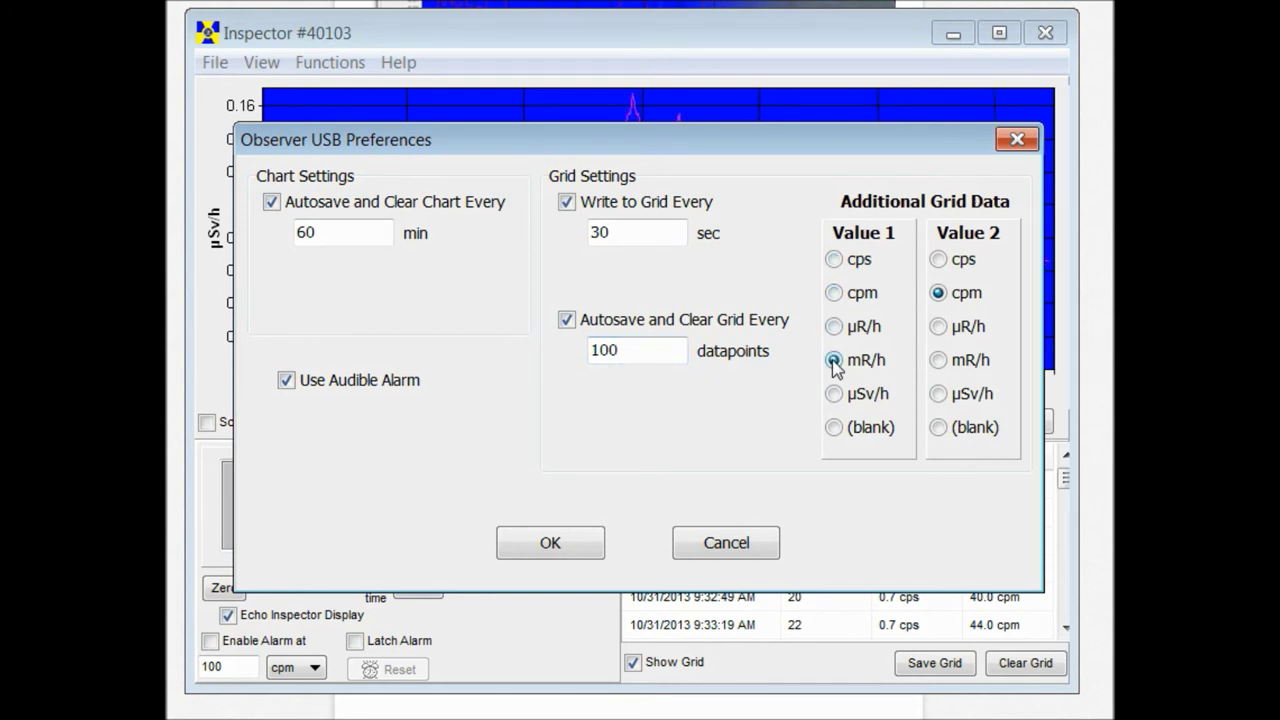
click(940, 327)
click(938, 259)
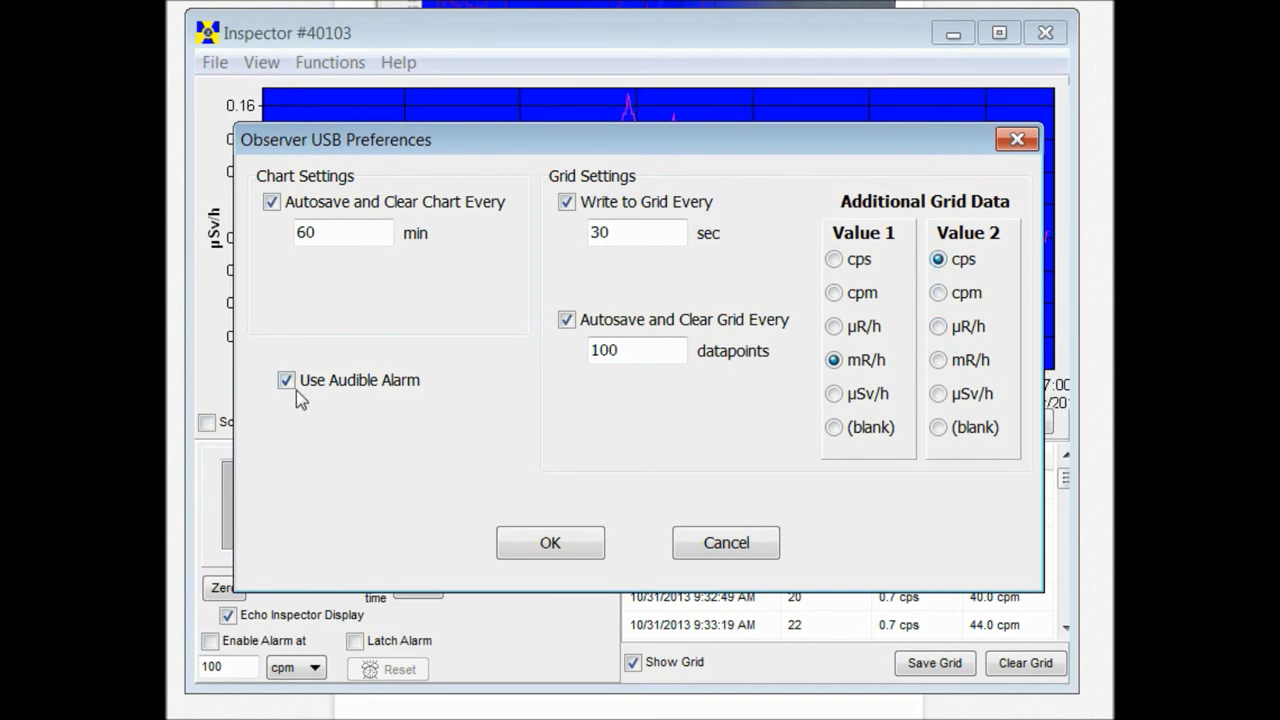
click(286, 381)
click(286, 381)
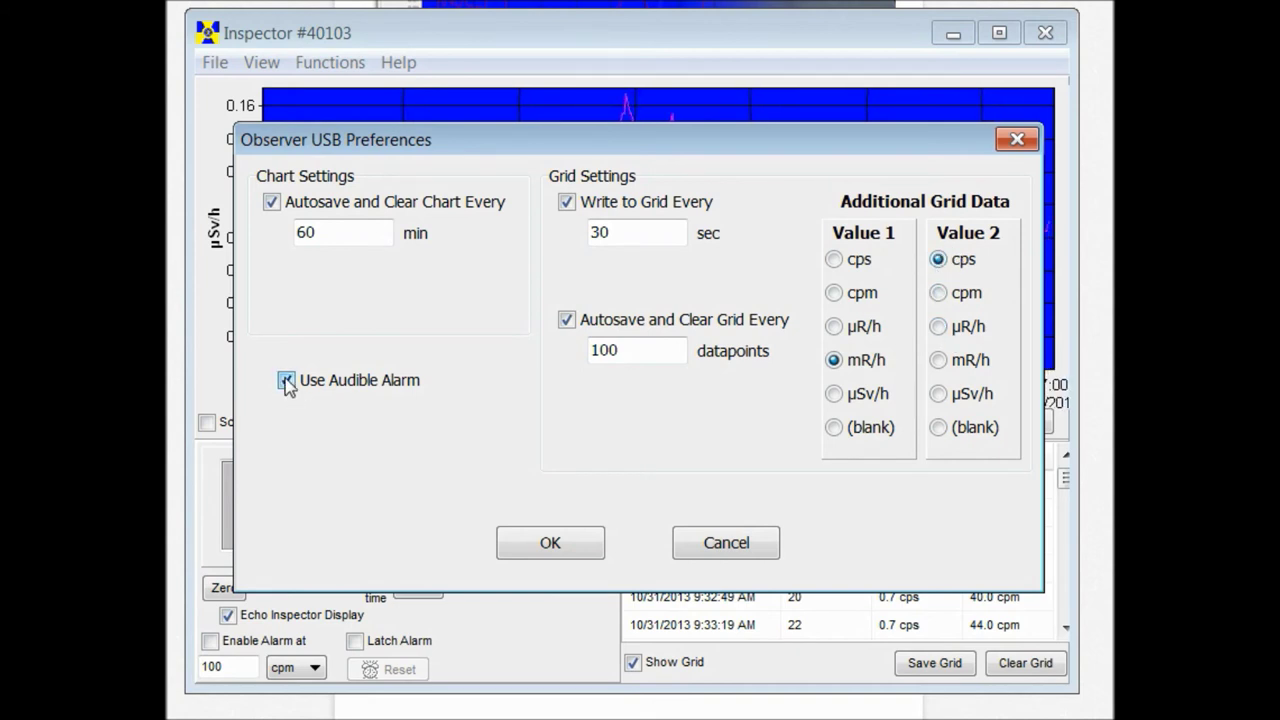
- Apply the preferences, then set the alarm threshold to 100 μR/h
click(573, 545)
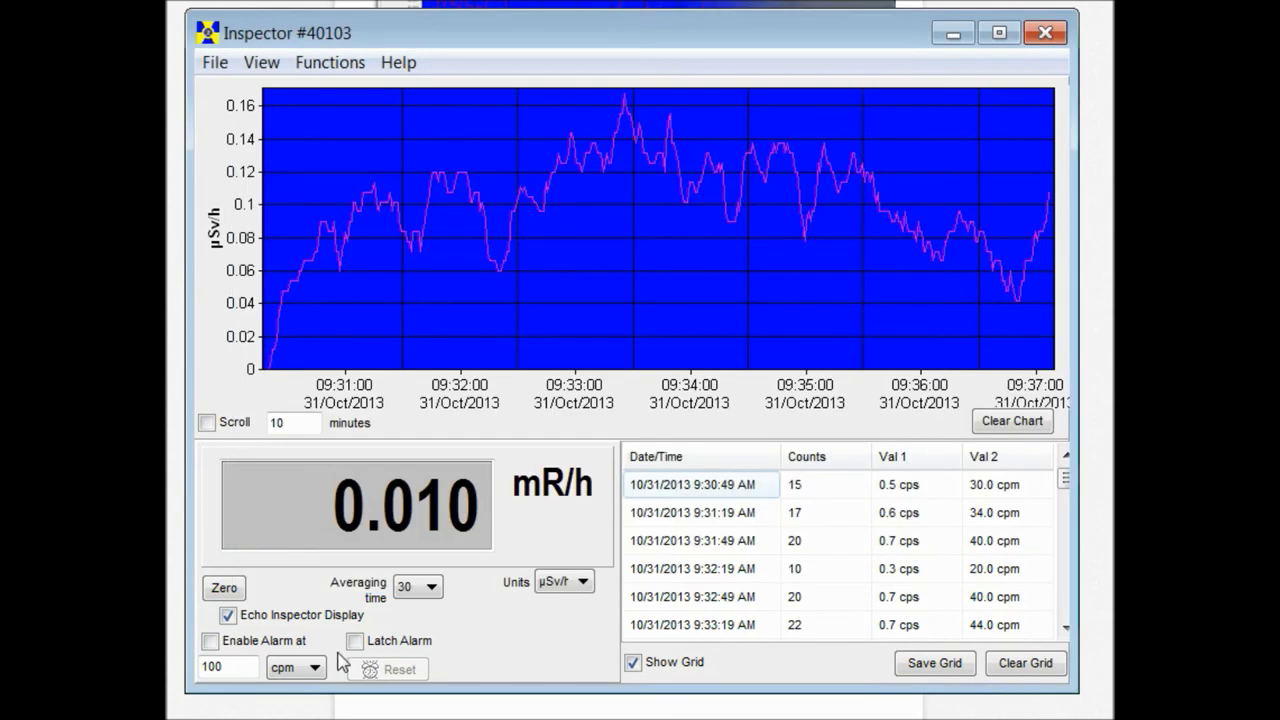
click(252, 648)
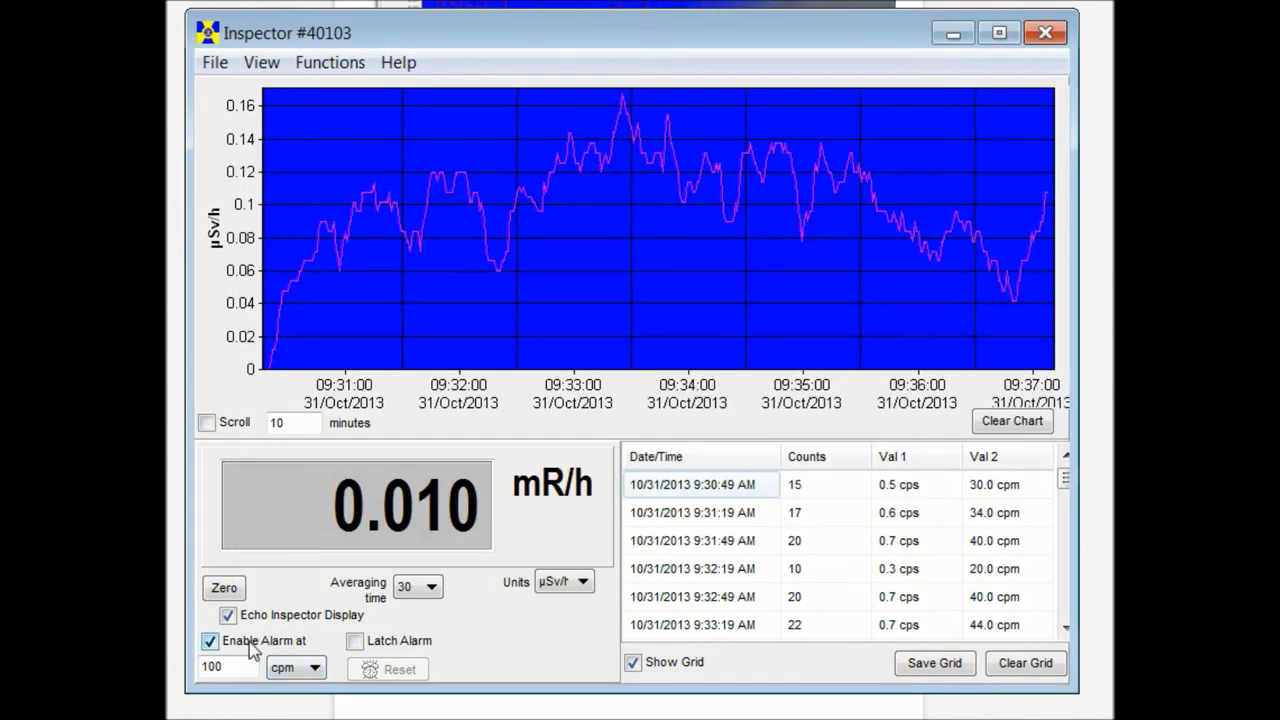
click(314, 668)
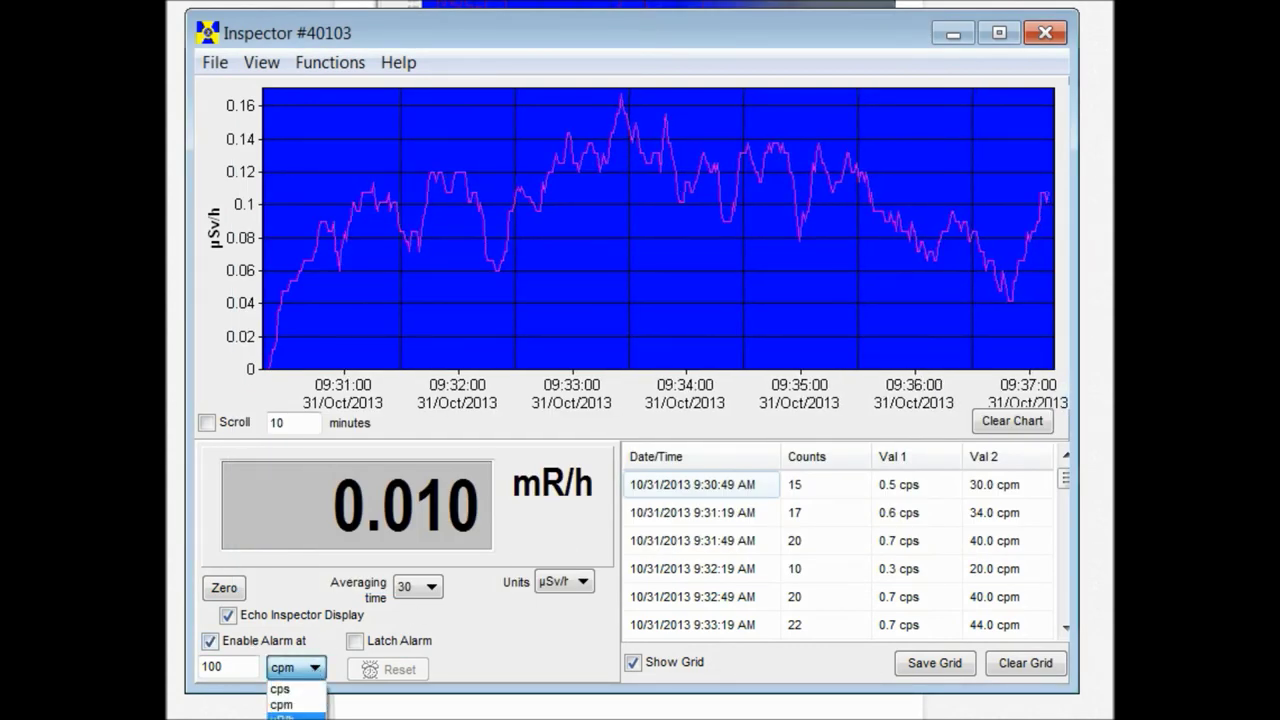
click(283, 716)
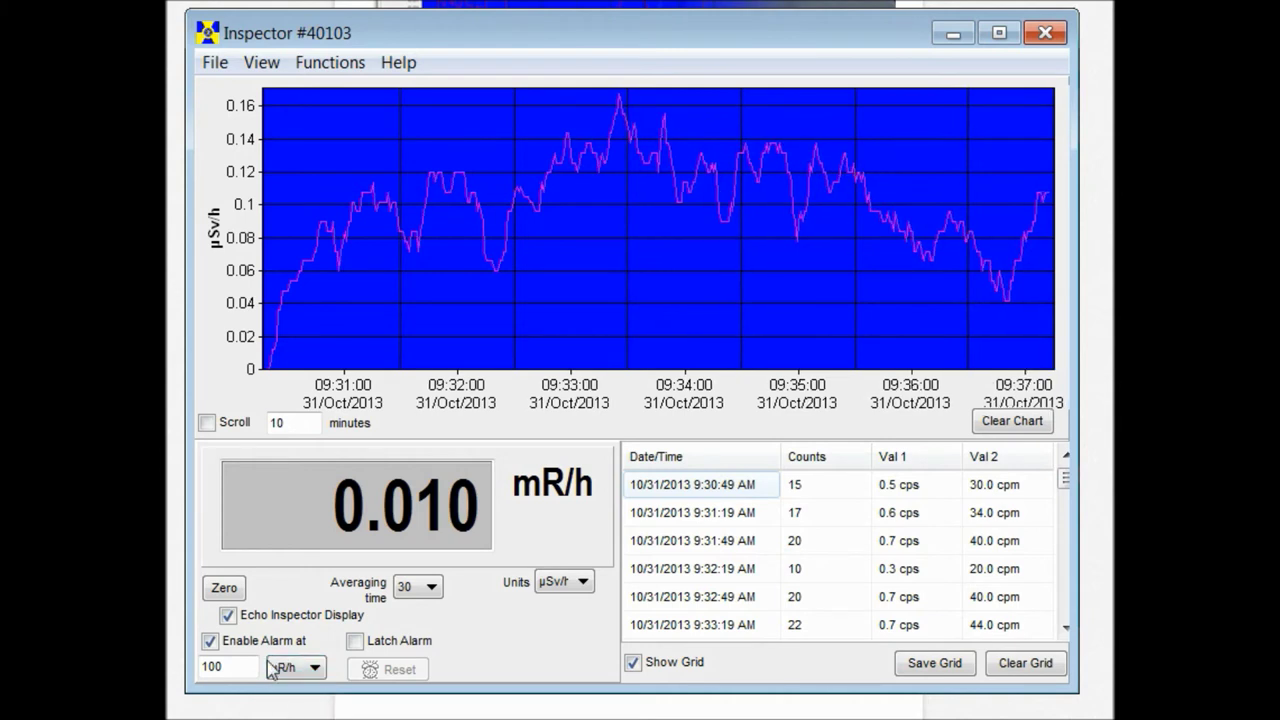
drag(225, 666, 211, 664)
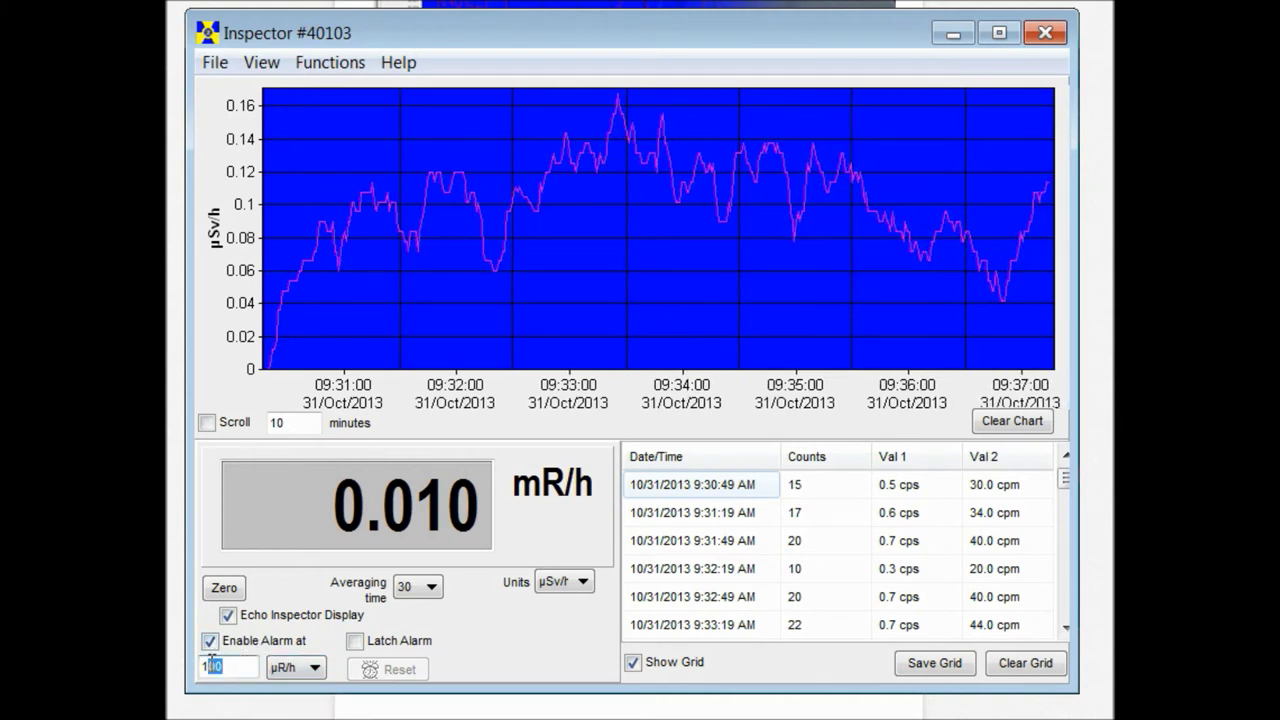
key(BackSpace)
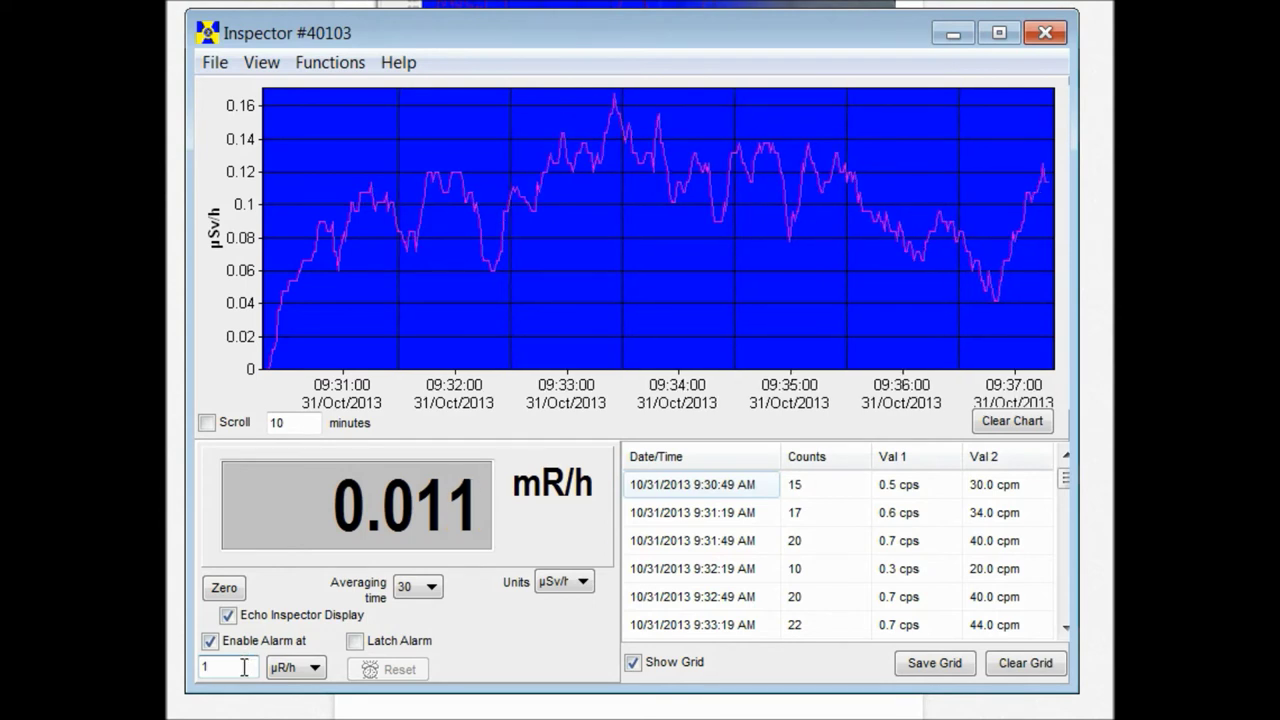
click(261, 62)
- Open the Cal Panel and inspect the Sensitivity and C-14 efficiency (0.0291) values
click(316, 218)
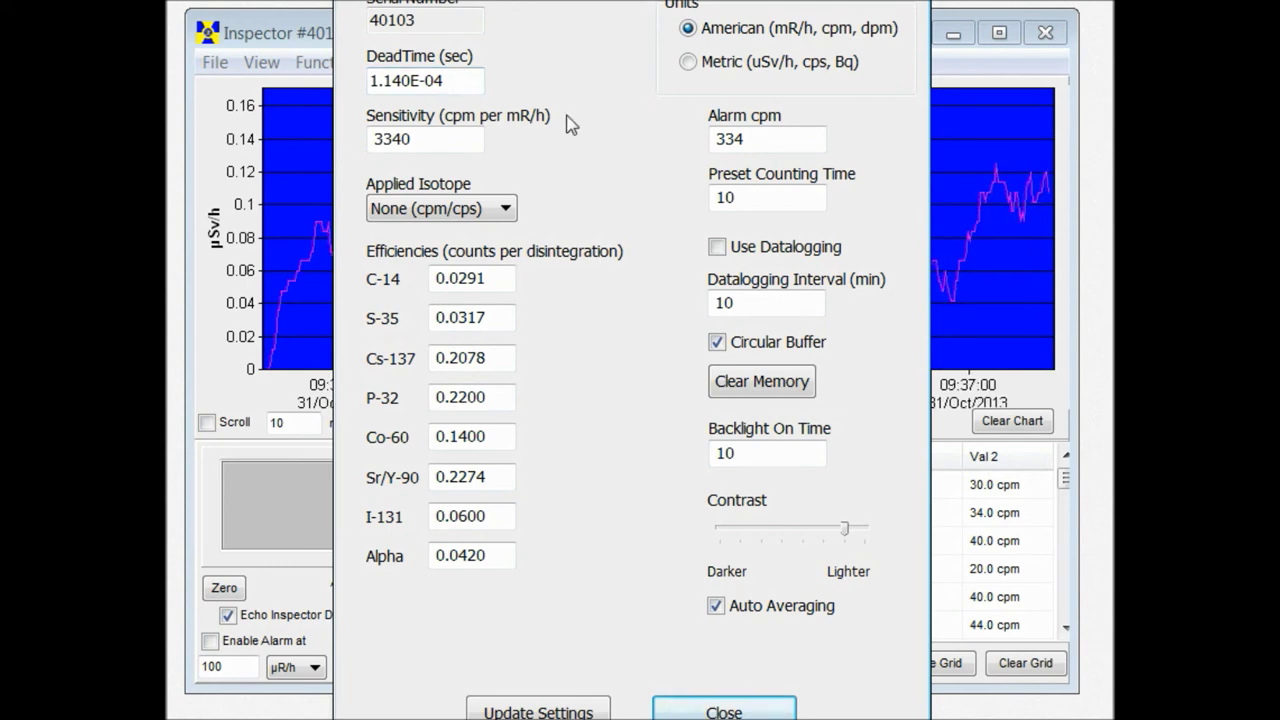
key(Tab)
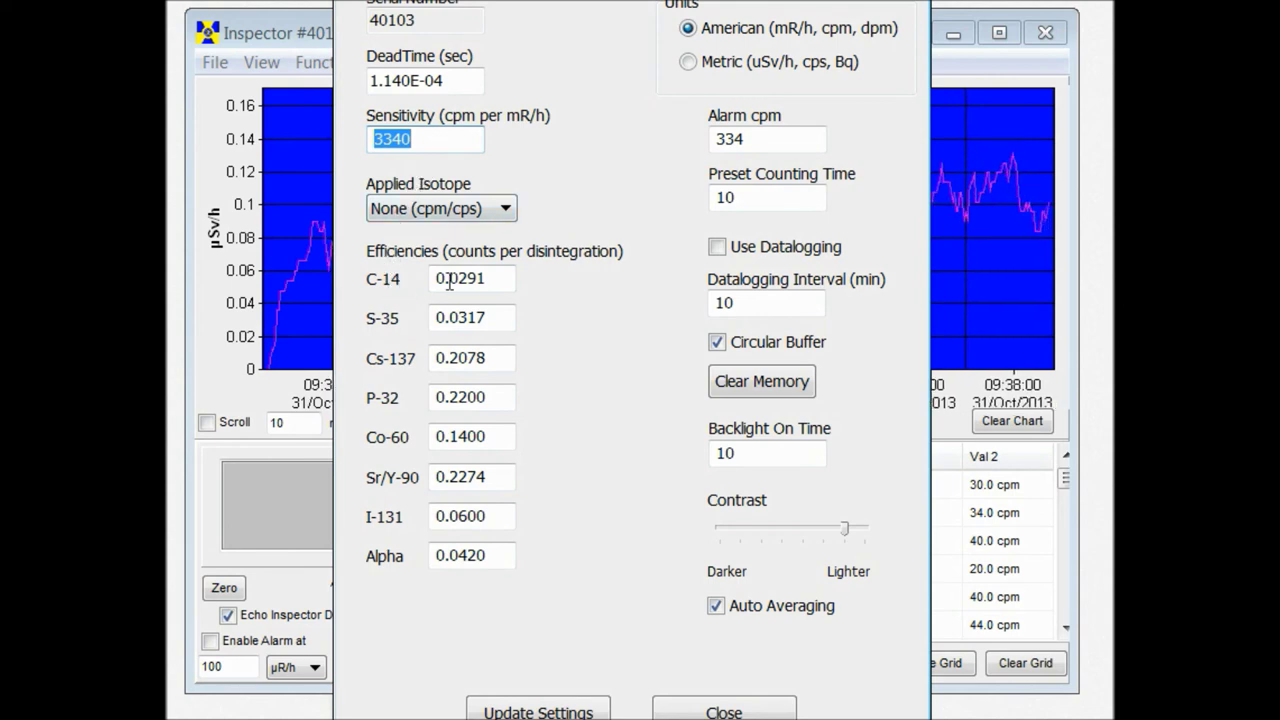
drag(491, 280, 424, 278)
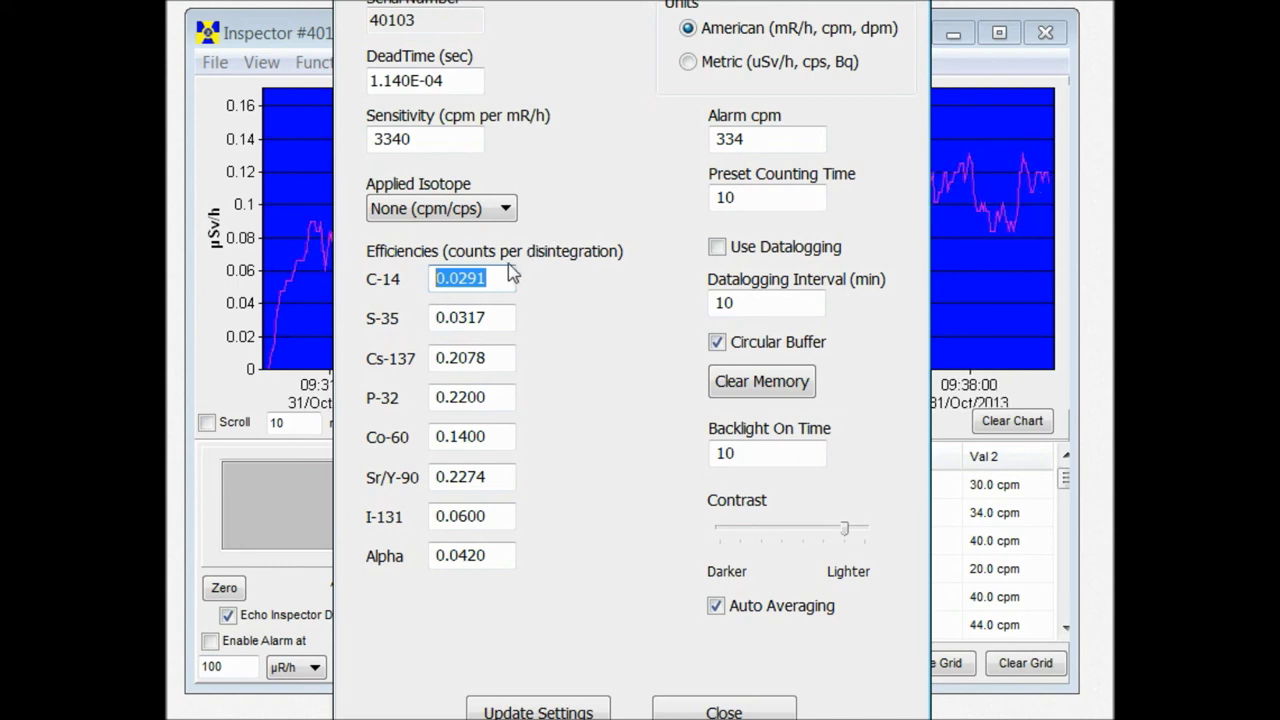
drag(501, 283, 417, 277)
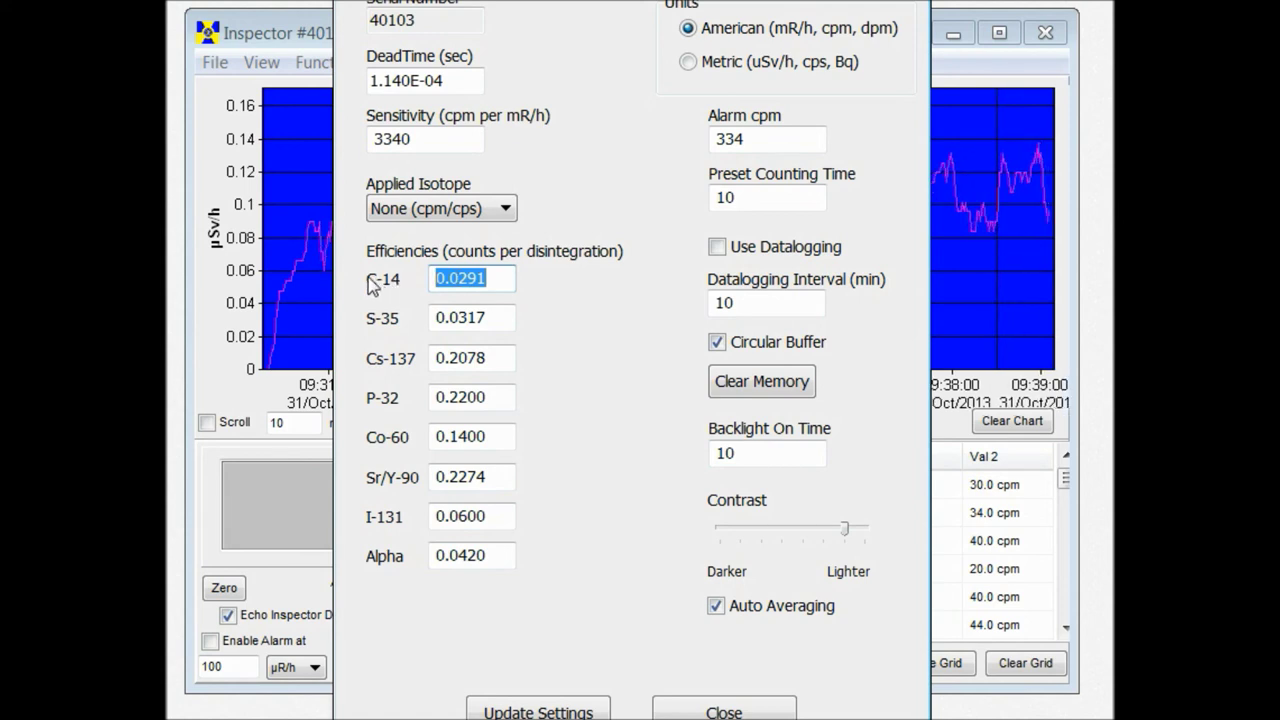
click(498, 279)
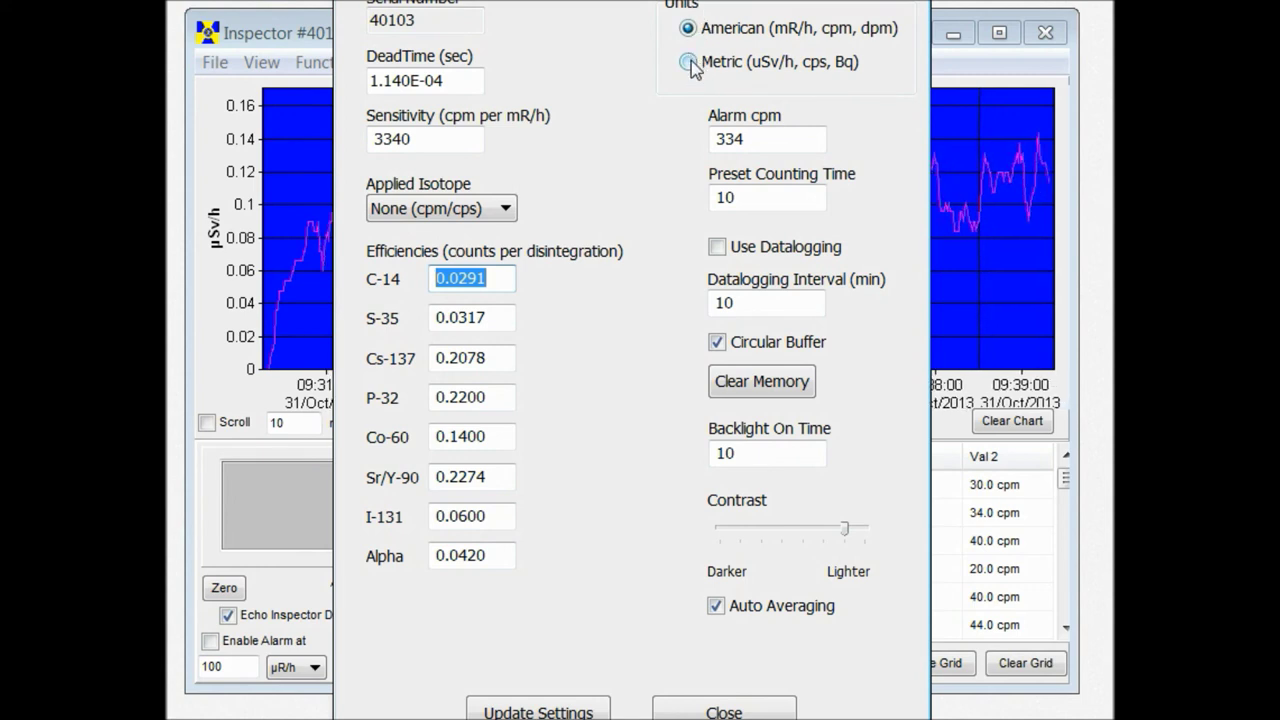
- Keep American units, enable datalogging at a 10-minute interval, update the Inspector, and close the panel
click(690, 28)
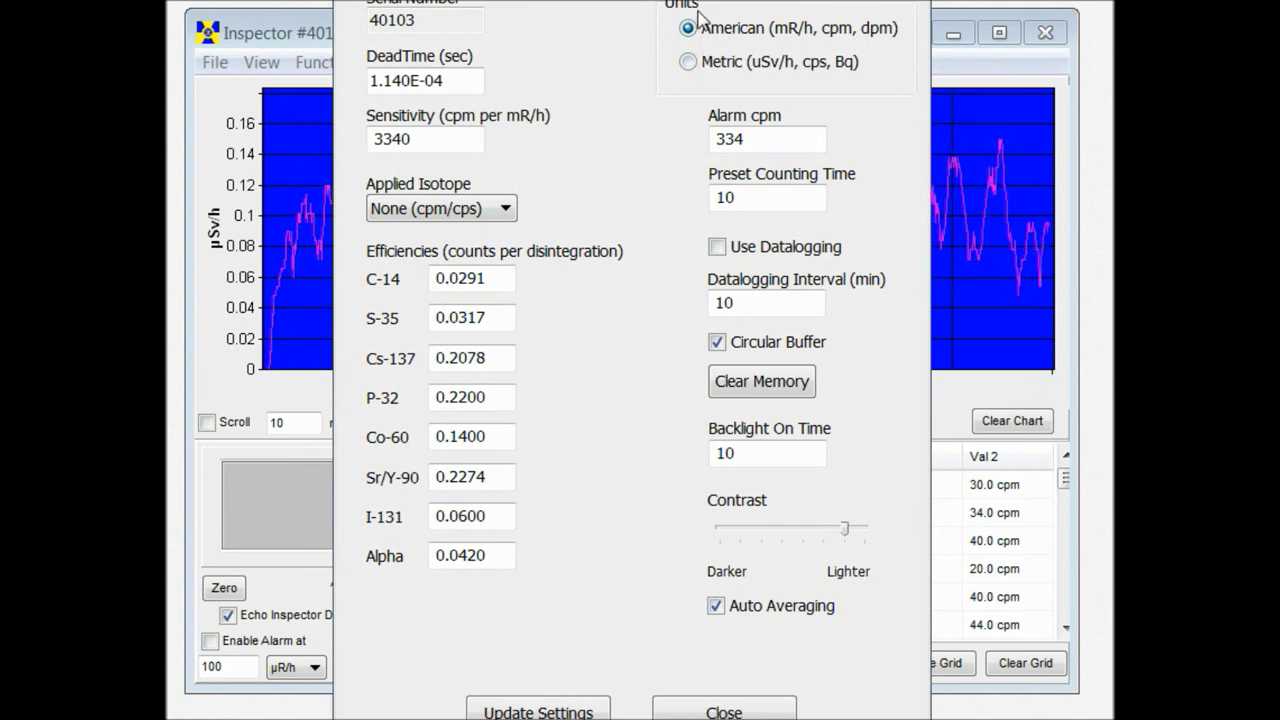
click(750, 140)
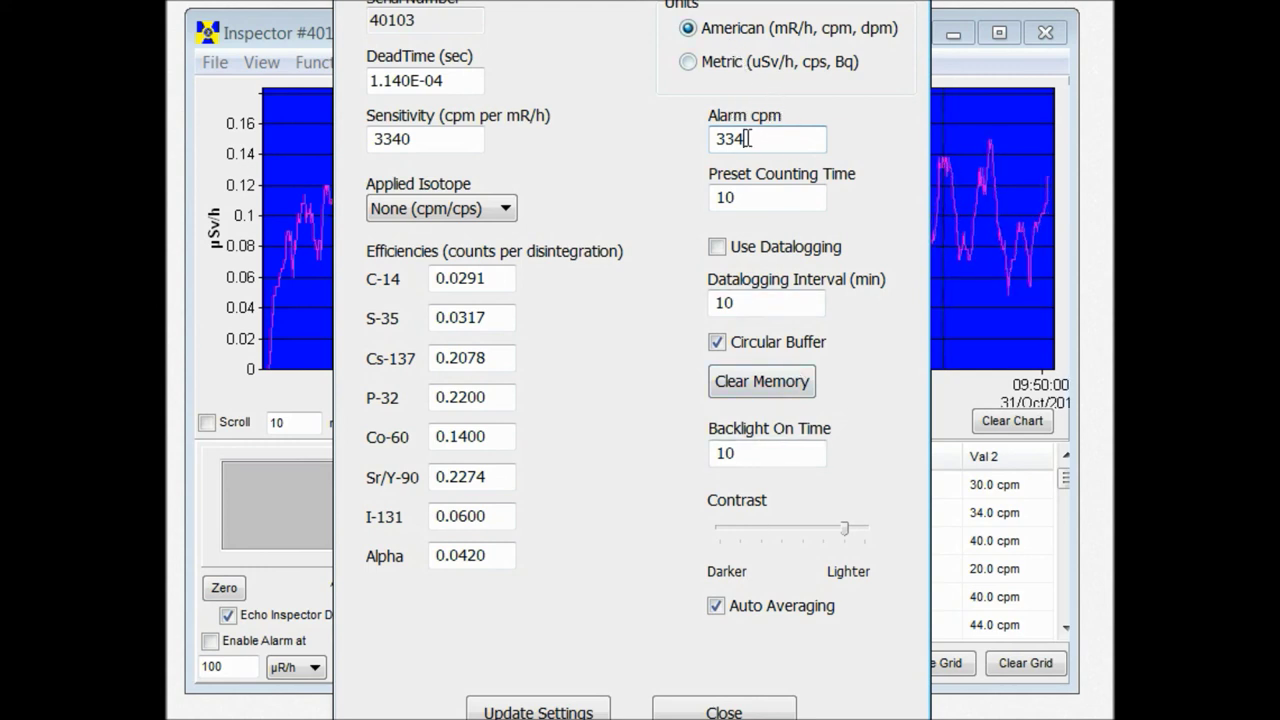
click(722, 250)
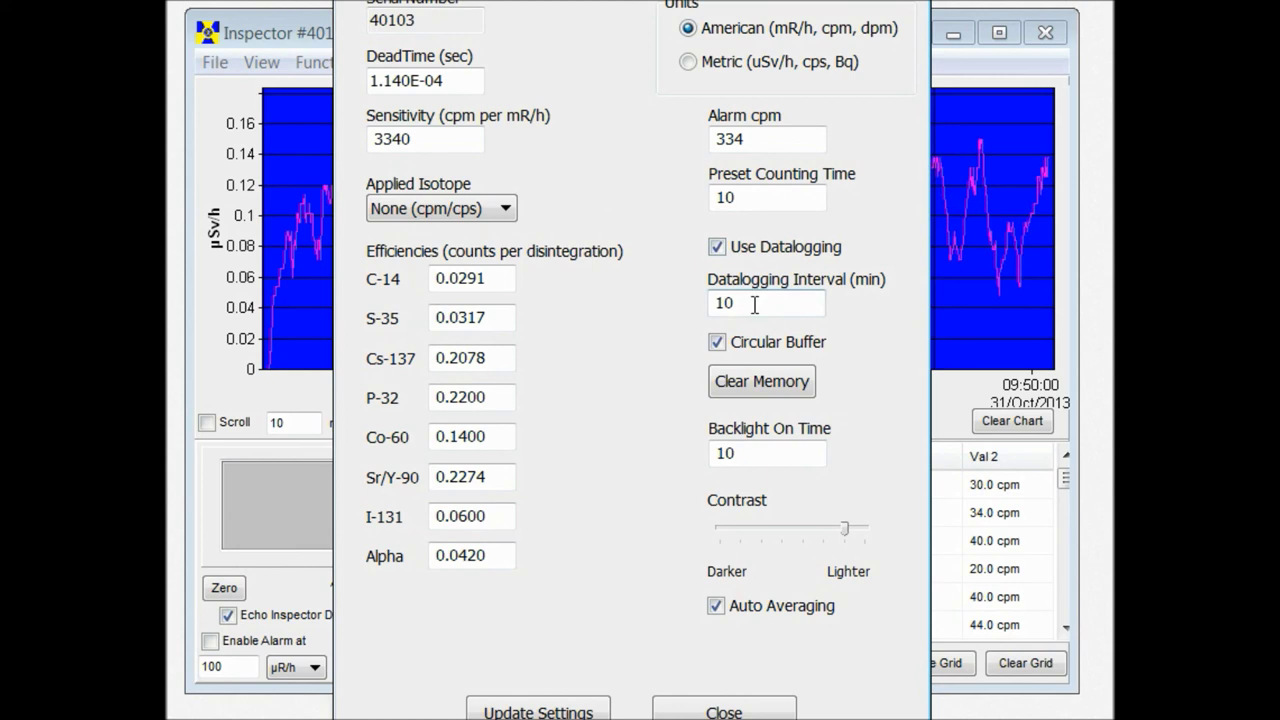
drag(752, 304, 651, 302)
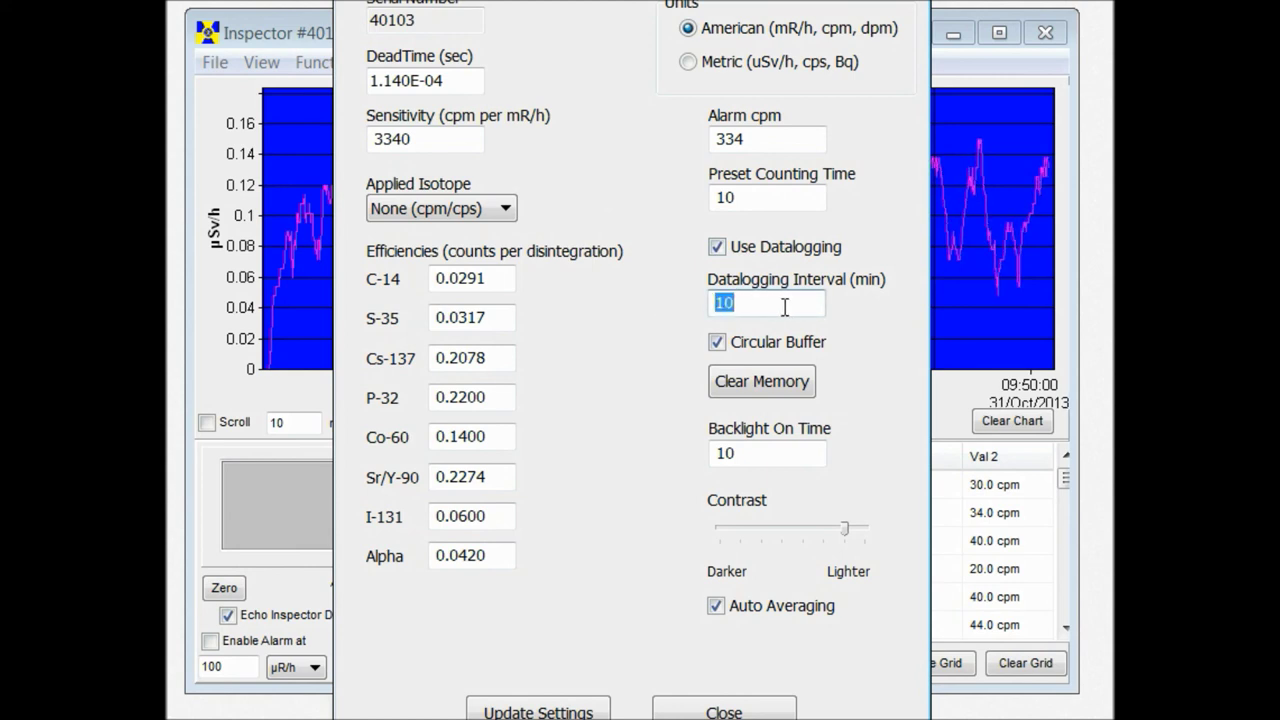
click(785, 307)
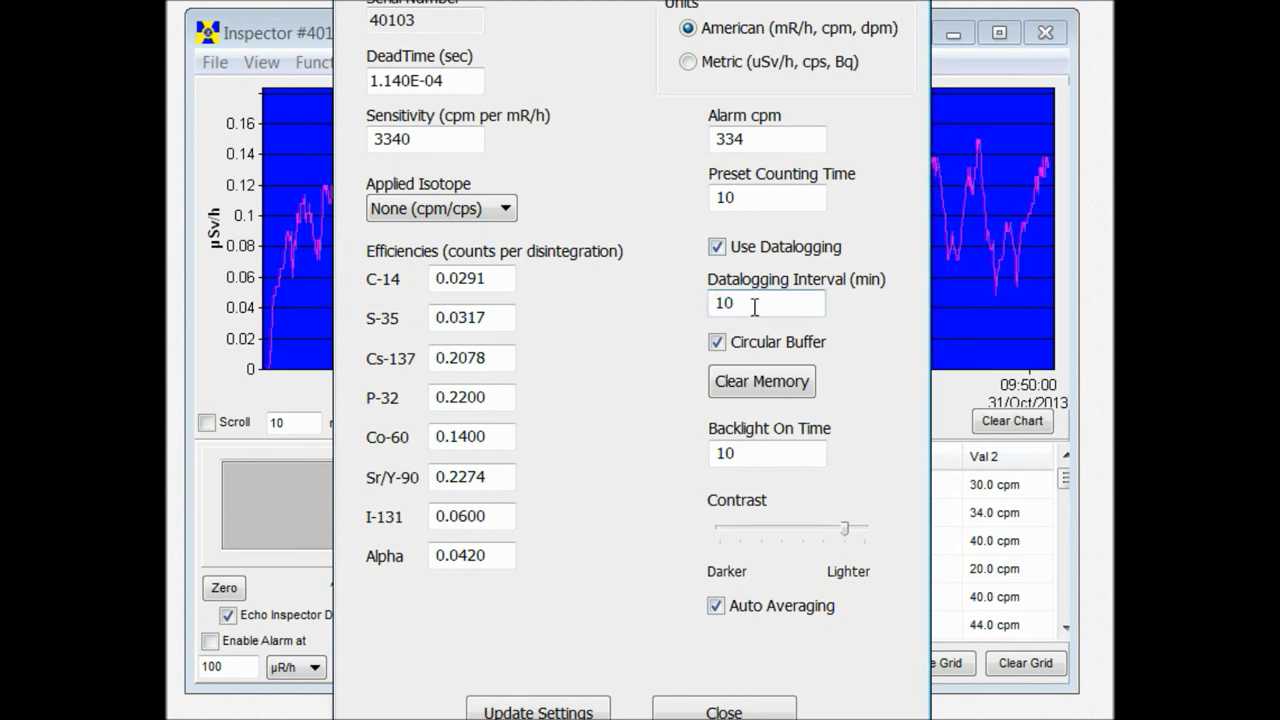
click(763, 453)
double_click(763, 453)
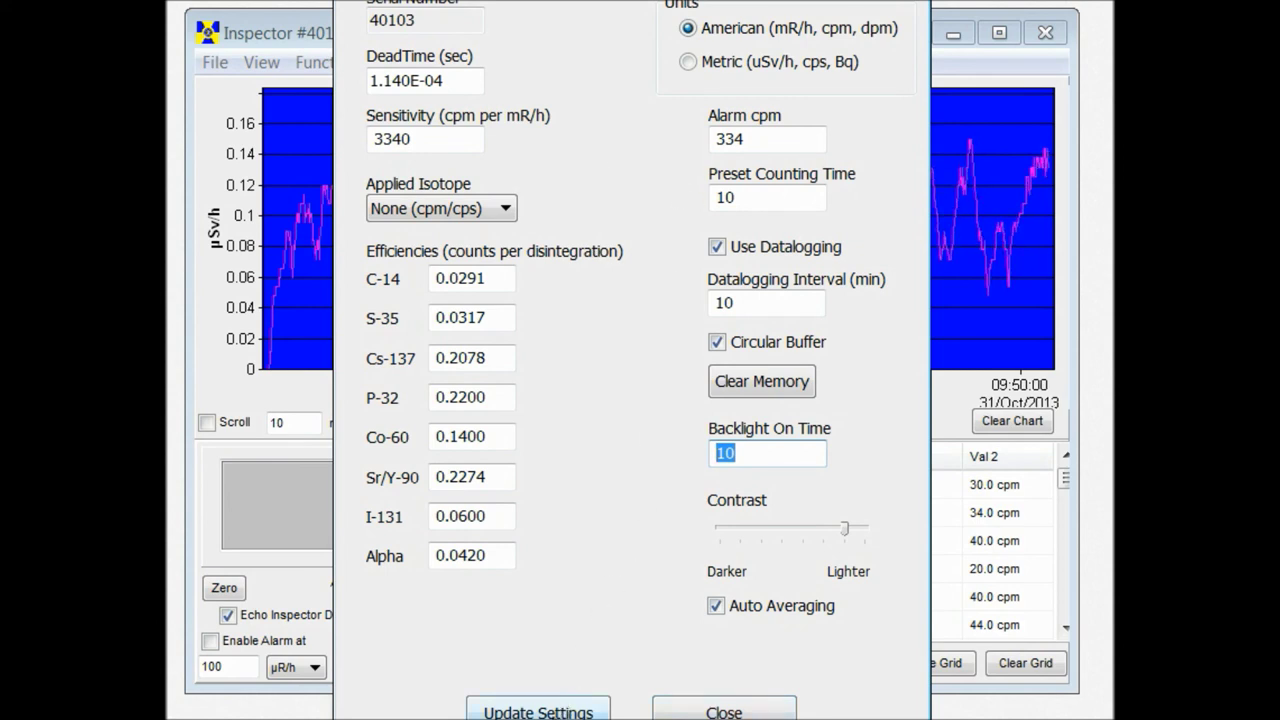
click(538, 710)
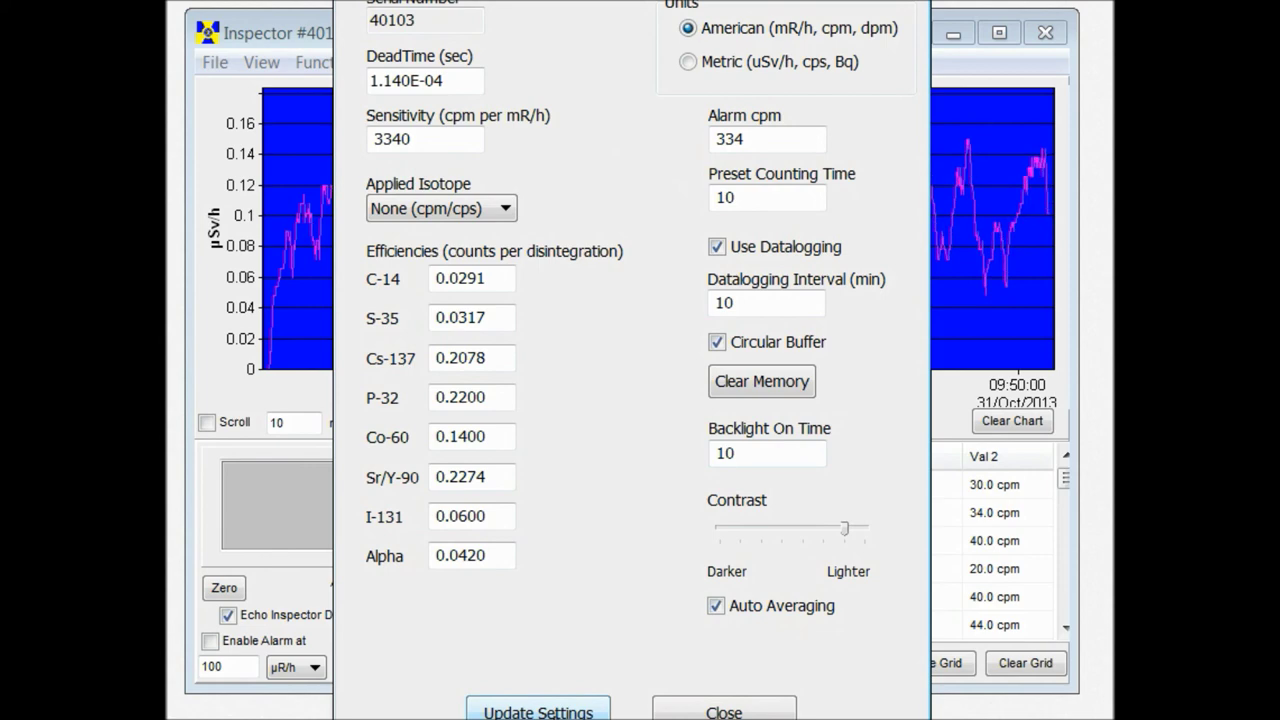
click(724, 710)
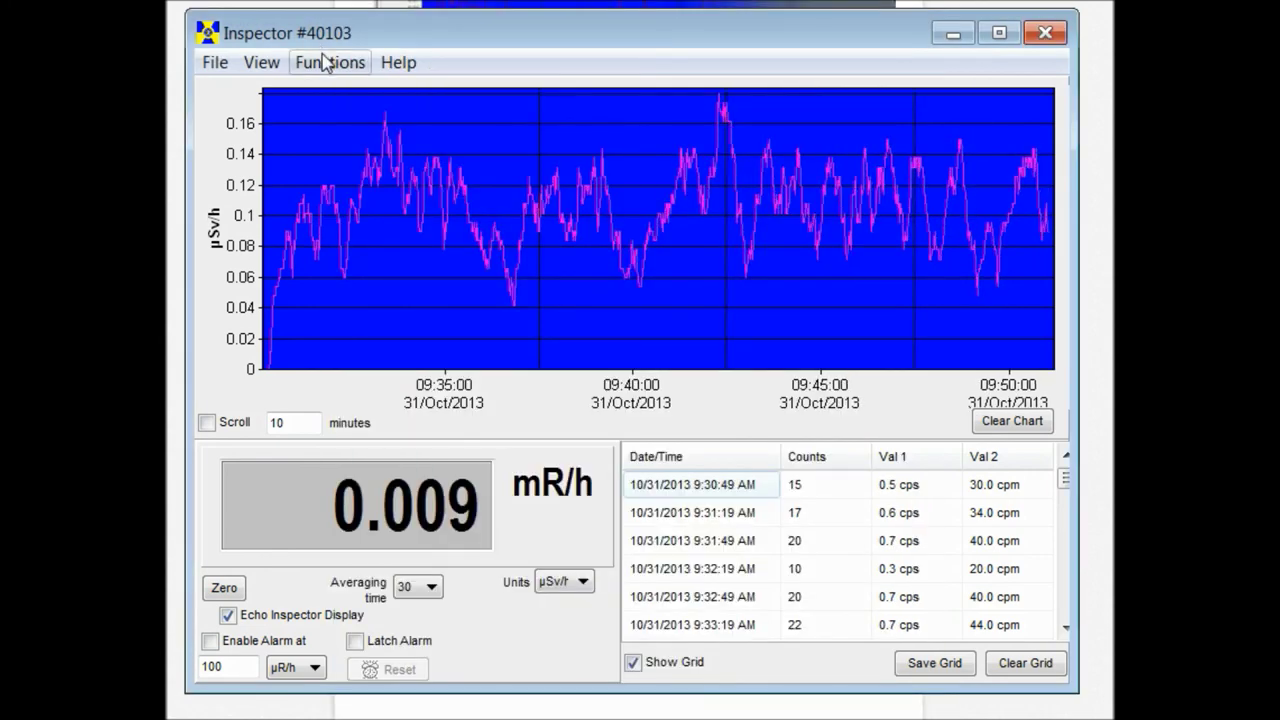
- Synchronize the Inspector's clock to the PC clock from the Functions menu
click(322, 62)
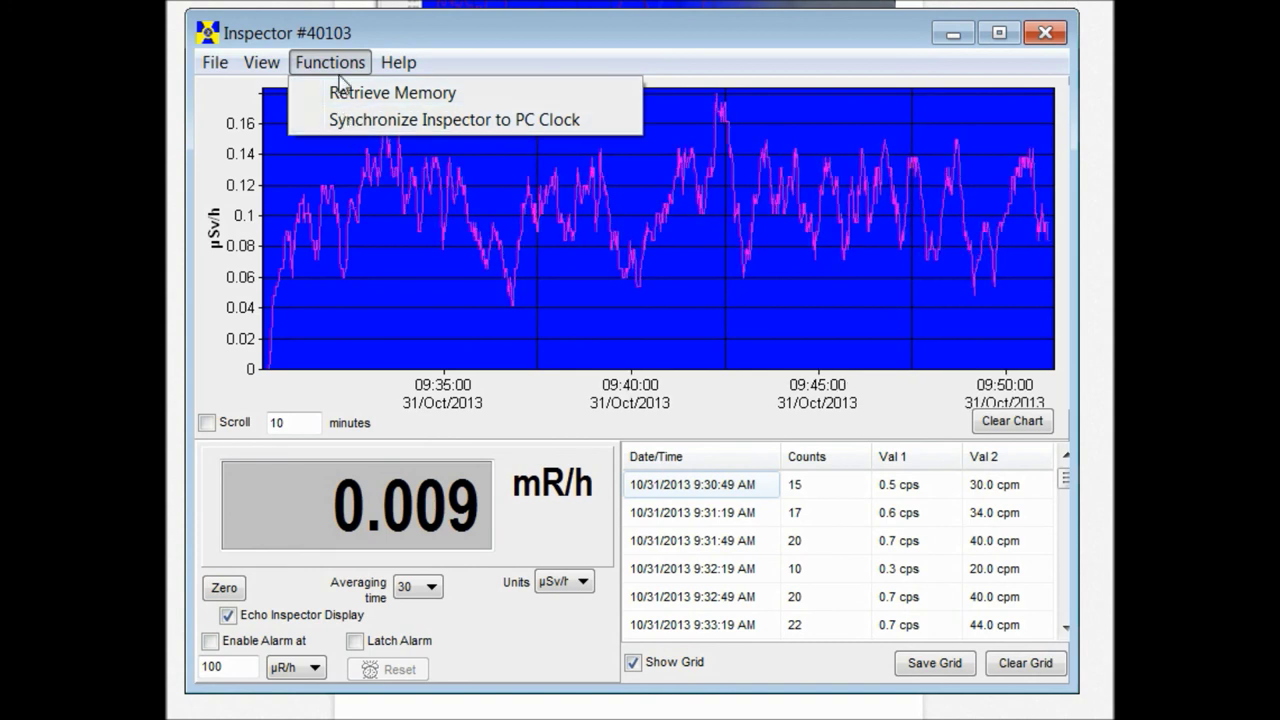
click(345, 120)
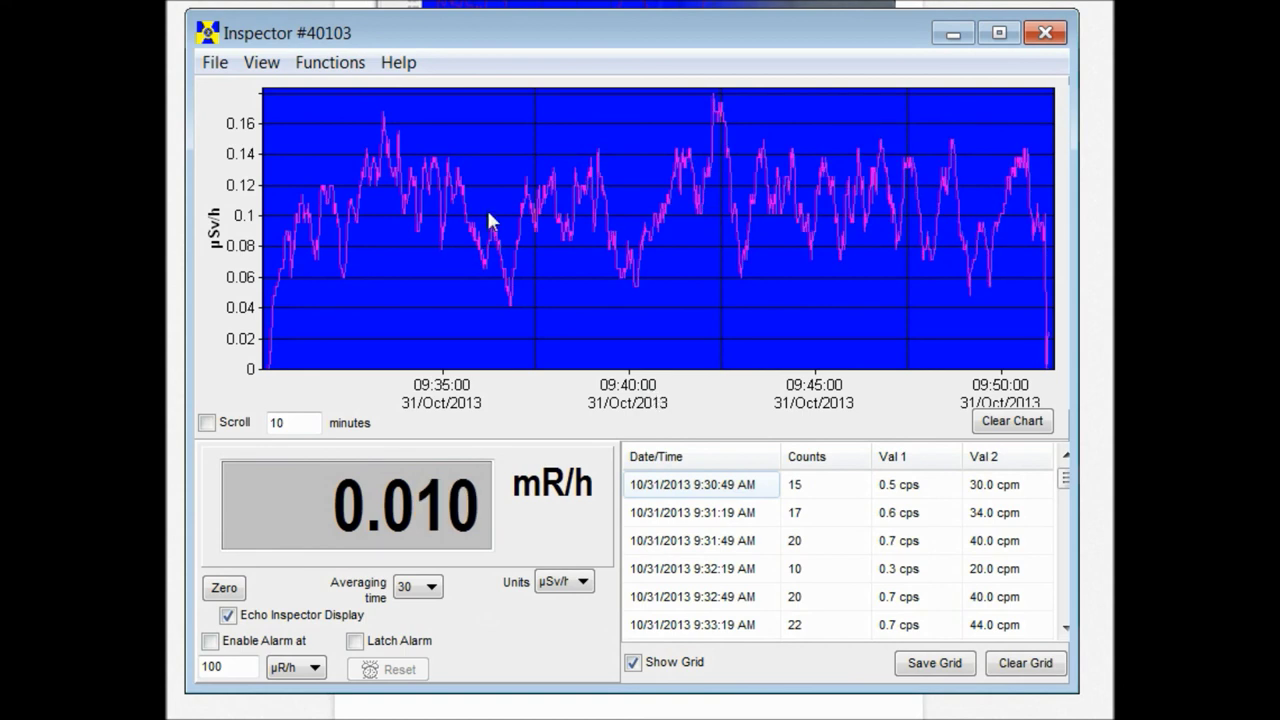
click(328, 63)
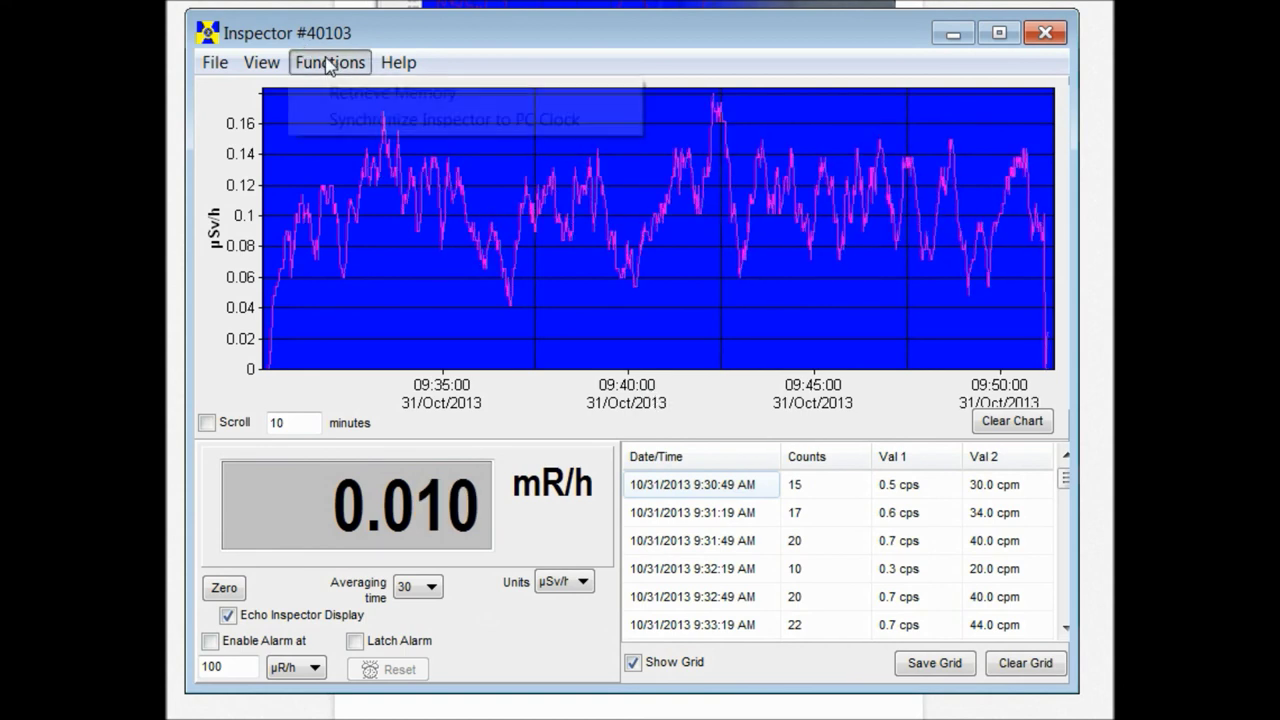
- Run Retrieve Memory and confirm the warning, loading the event log through the 09:51 Clock Set entry
click(349, 94)
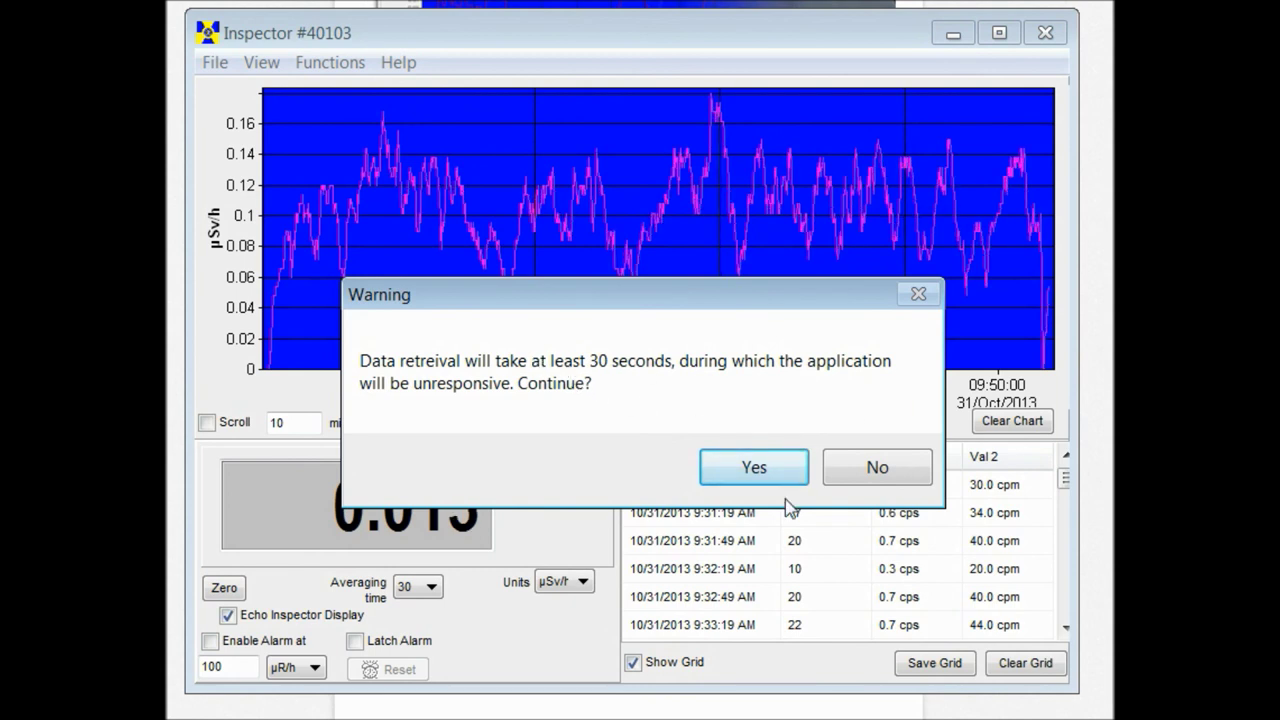
click(722, 465)
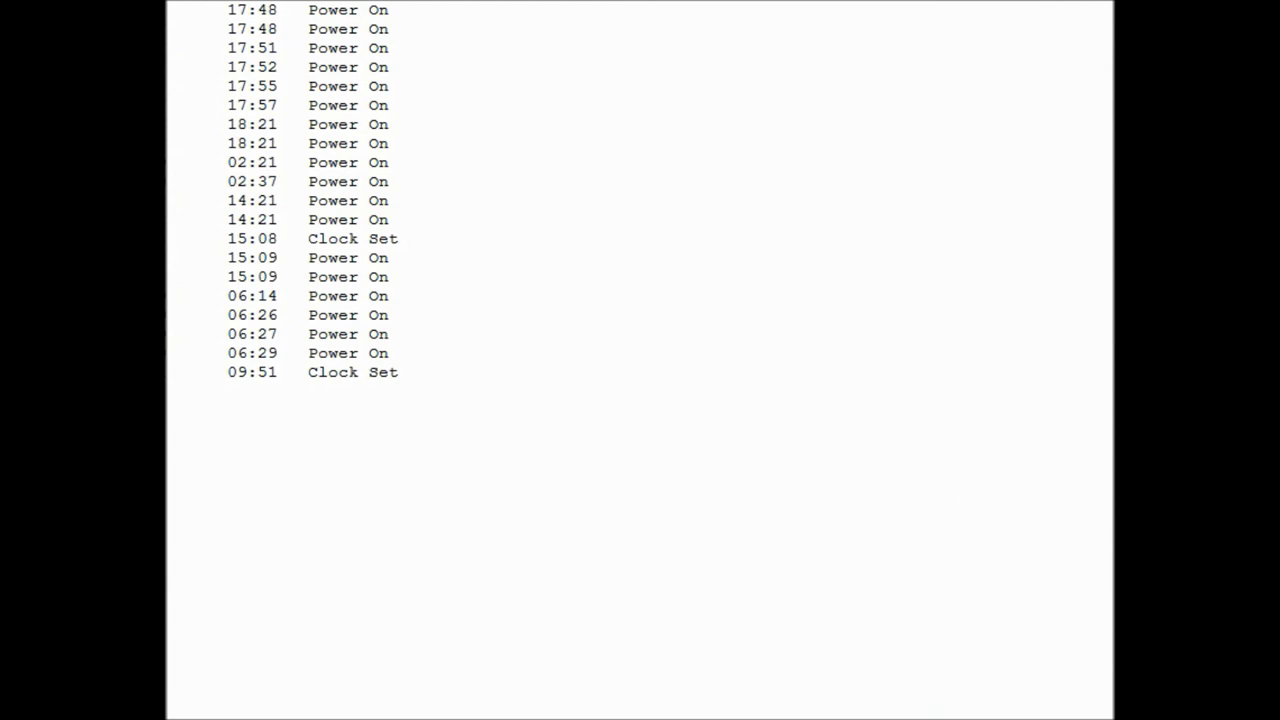
- Shrink the Memory Data window, then cancel its Save As prompt so the log closes
drag(1110, 716, 755, 480)
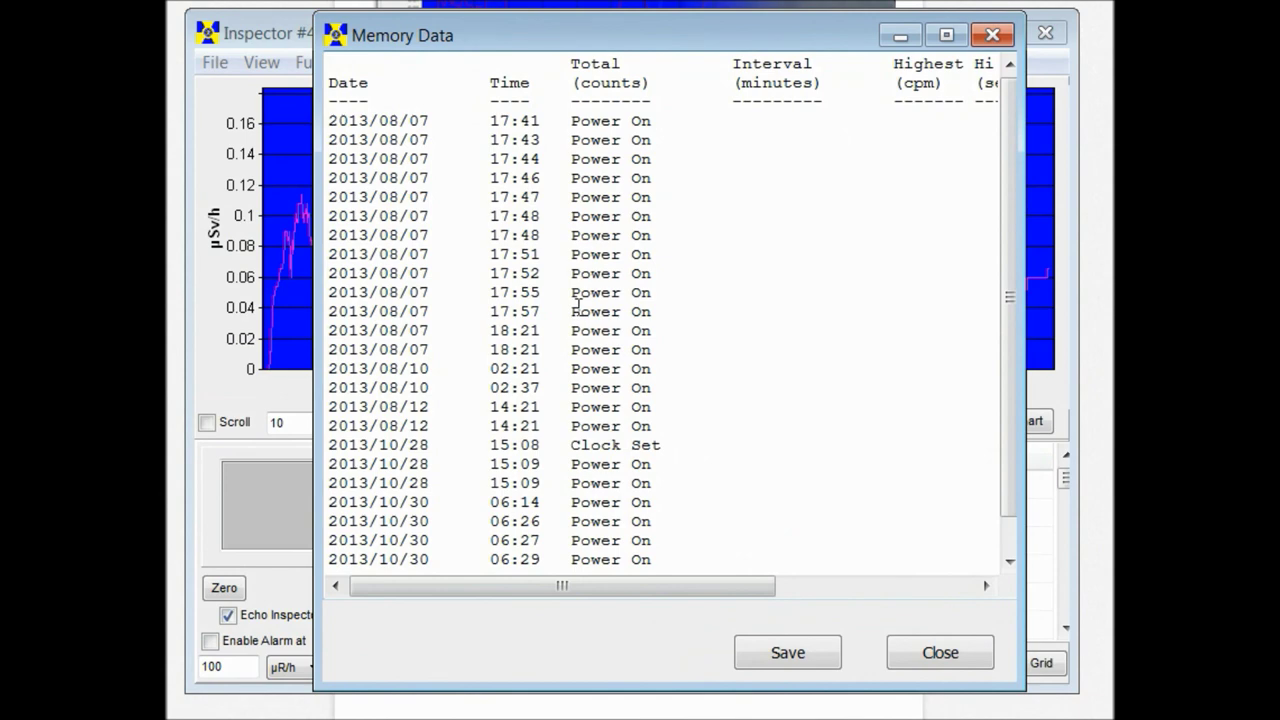
click(815, 657)
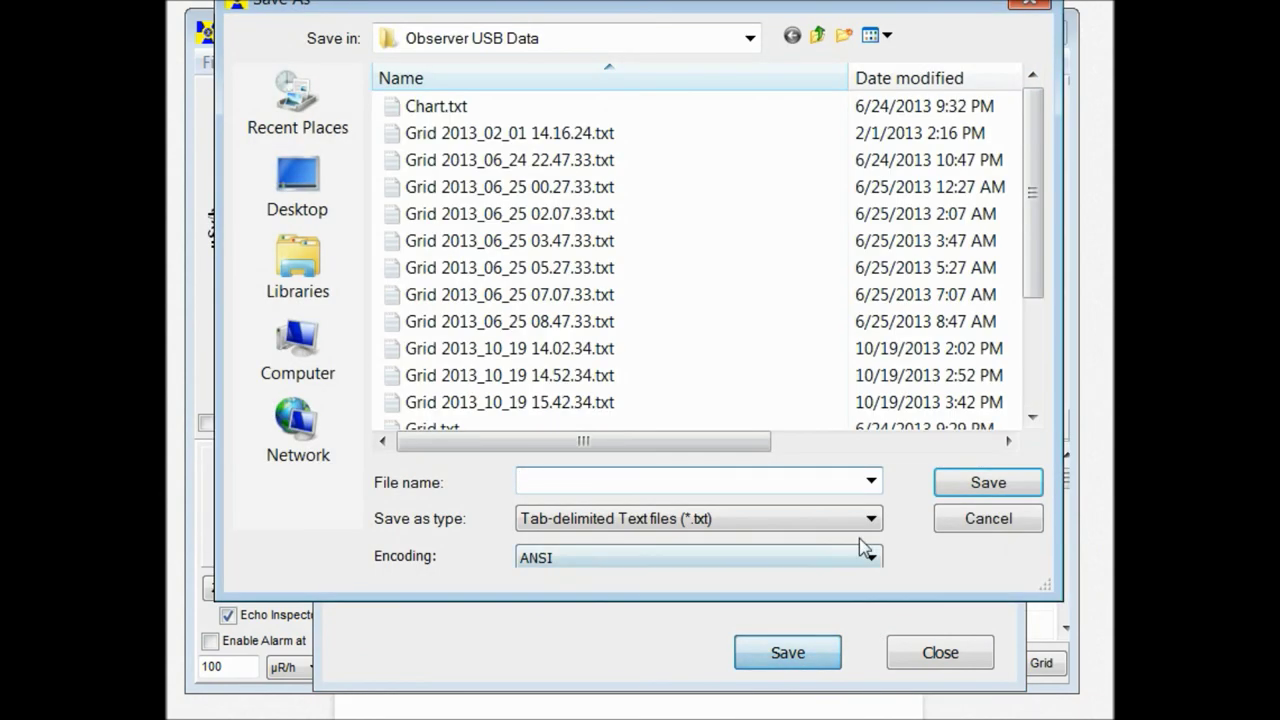
click(988, 518)
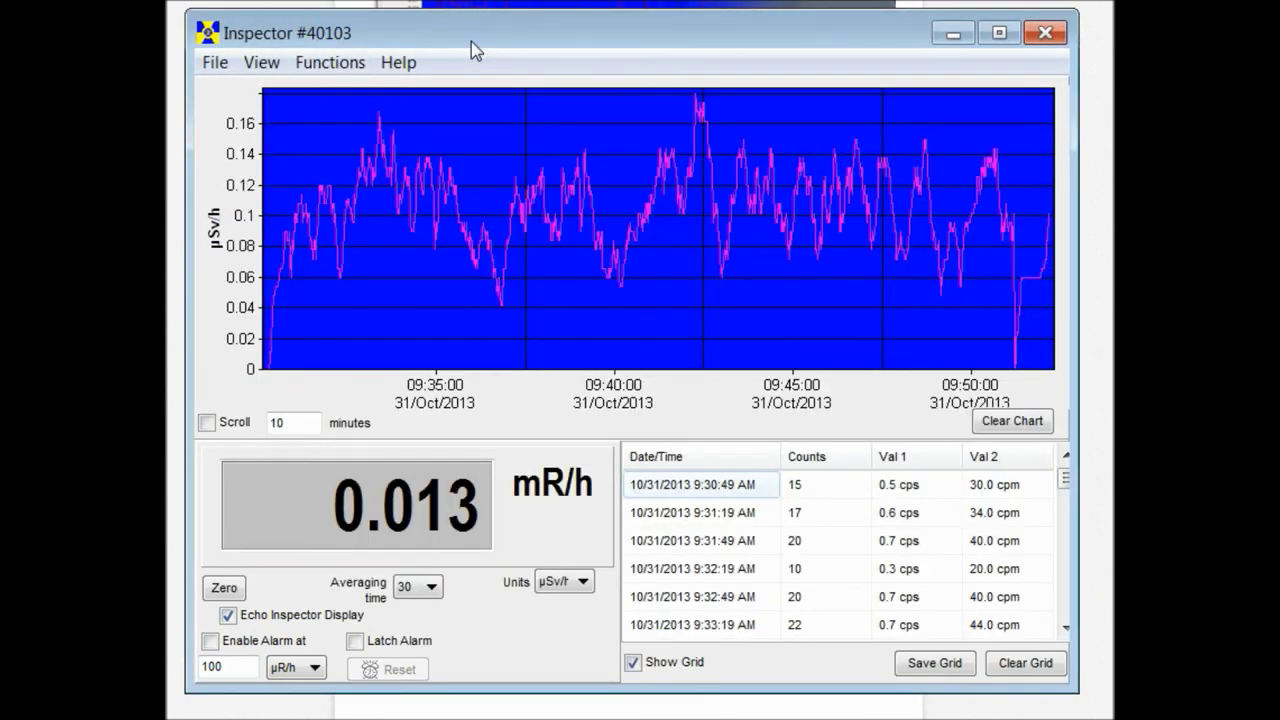